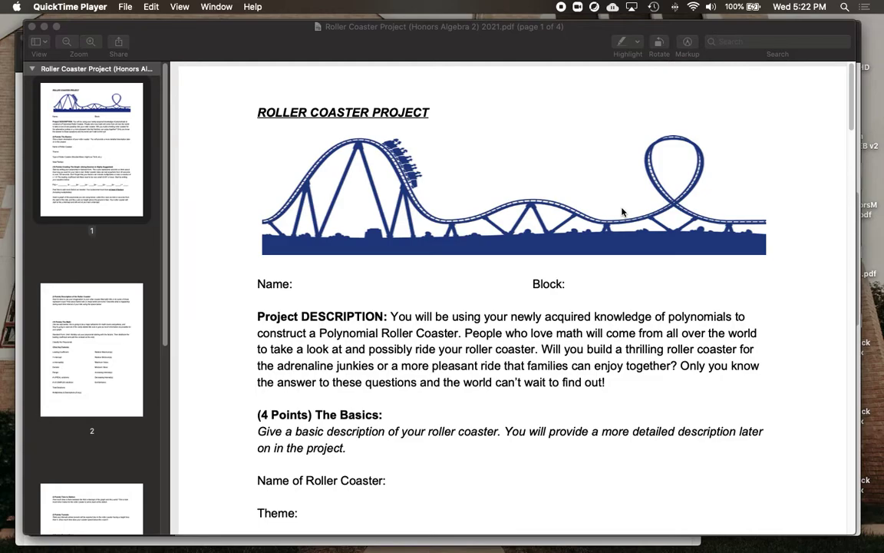
Scroll page 1 of the project PDF to the Creating The Graph section and P(x) template.
scroll(783, 310, down, 3)
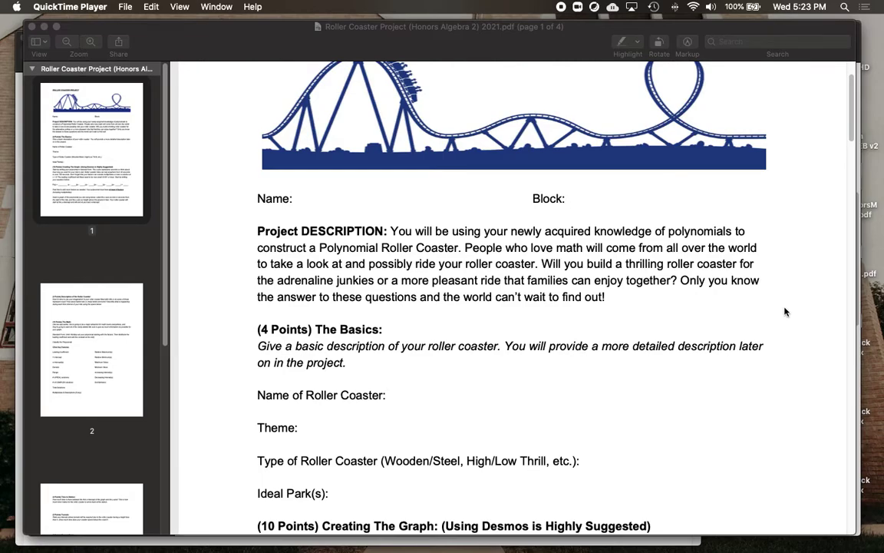
scroll(564, 372, down, 2)
scroll(572, 375, down, 5)
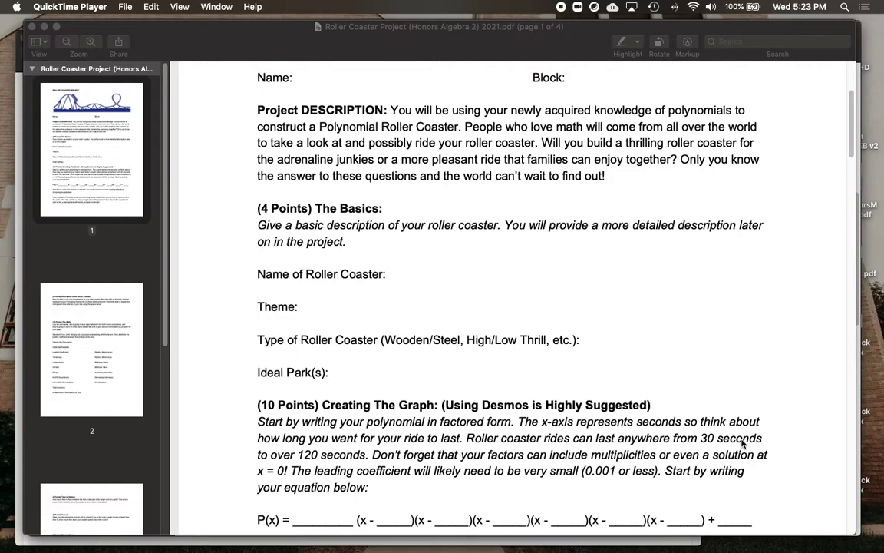
scroll(750, 389, down, 3)
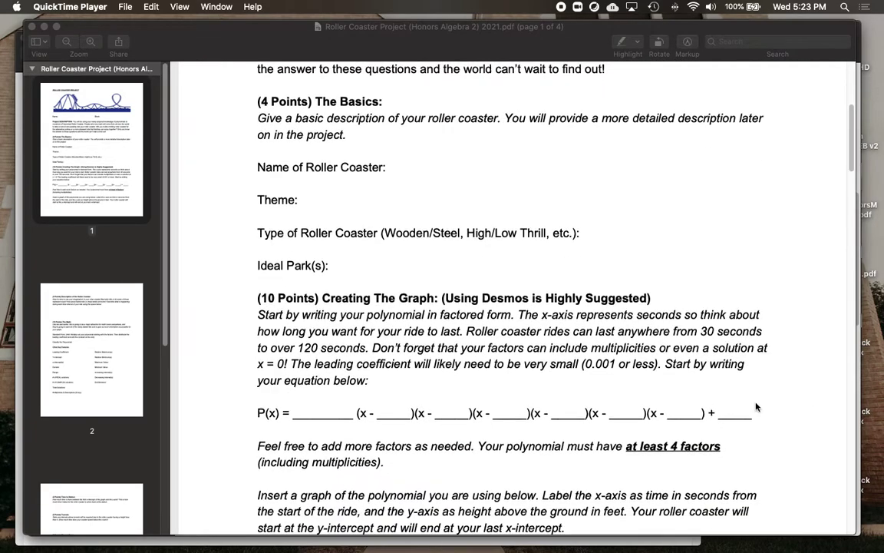
scroll(756, 407, down, 2)
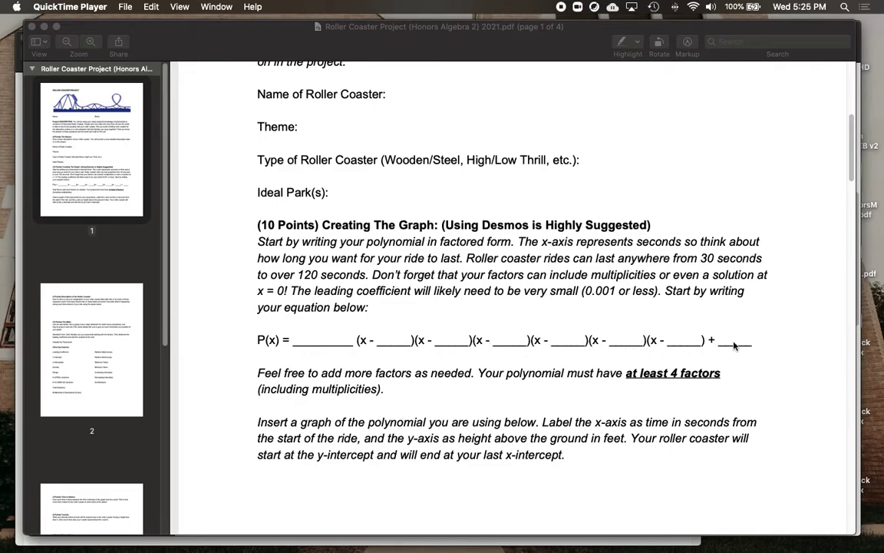
scroll(538, 441, down, 1)
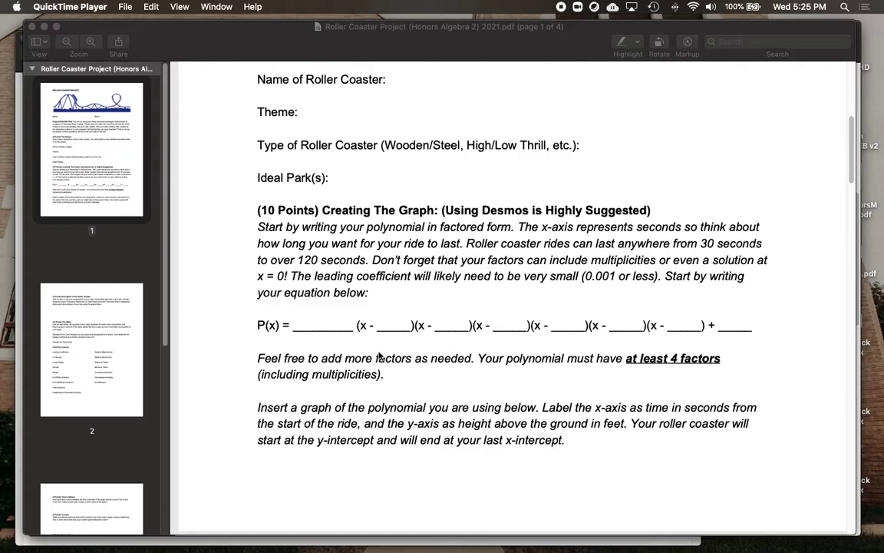
scroll(593, 397, down, 2)
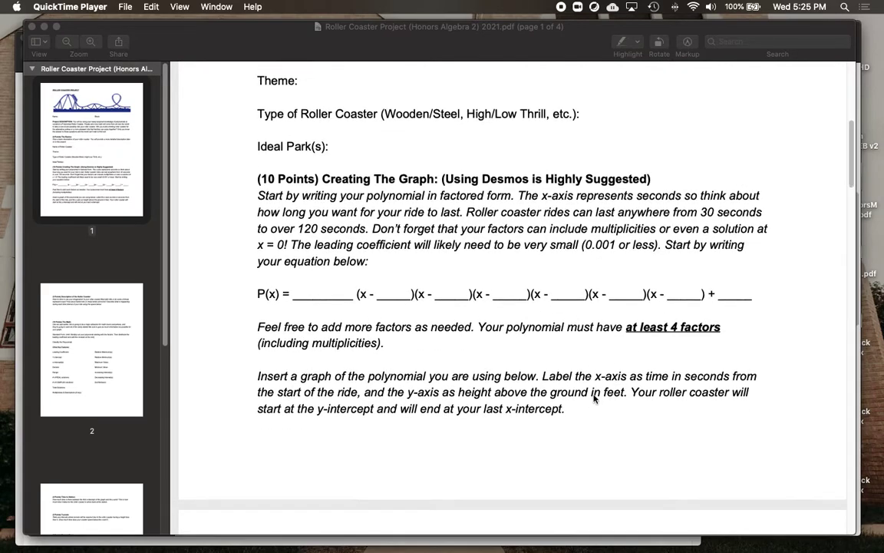
scroll(594, 396, down, 1)
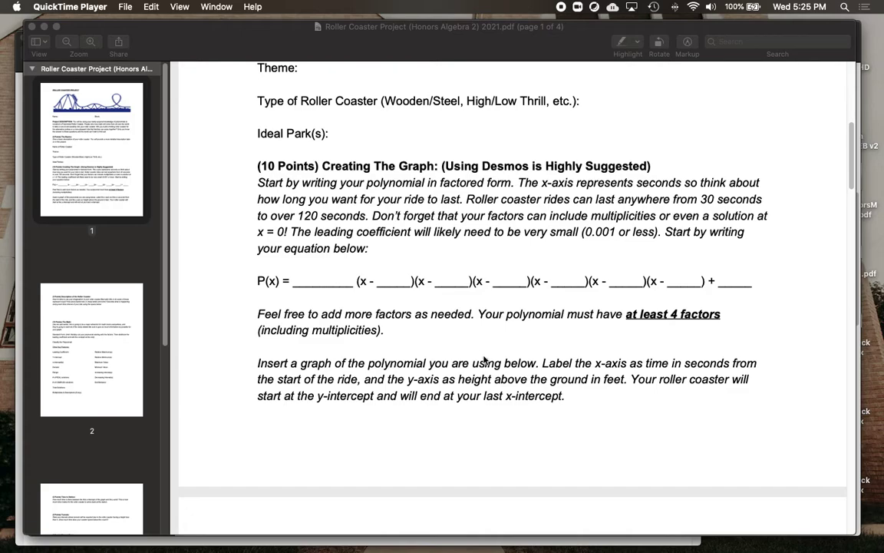
scroll(461, 322, down, 5)
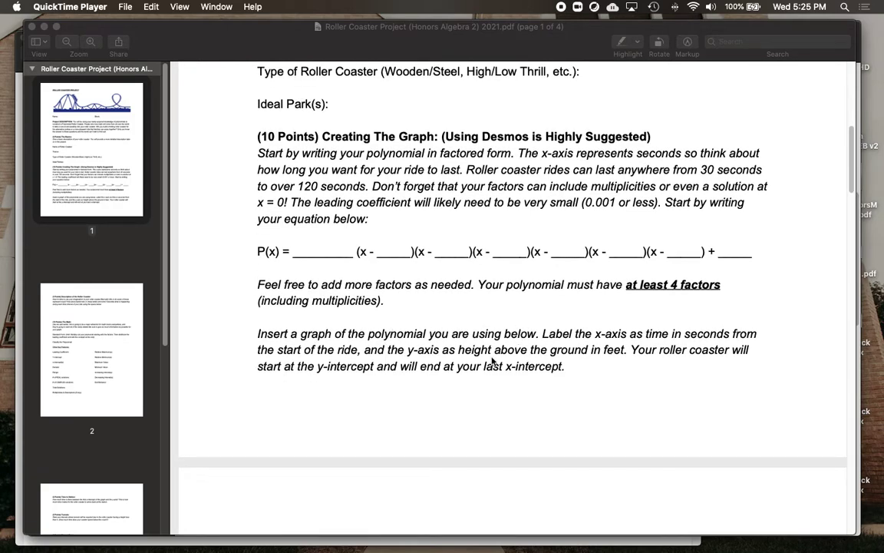
Enter x(x-8)(x-12)(x-25) as the first Desmos expression.
key(ctrl+Right)
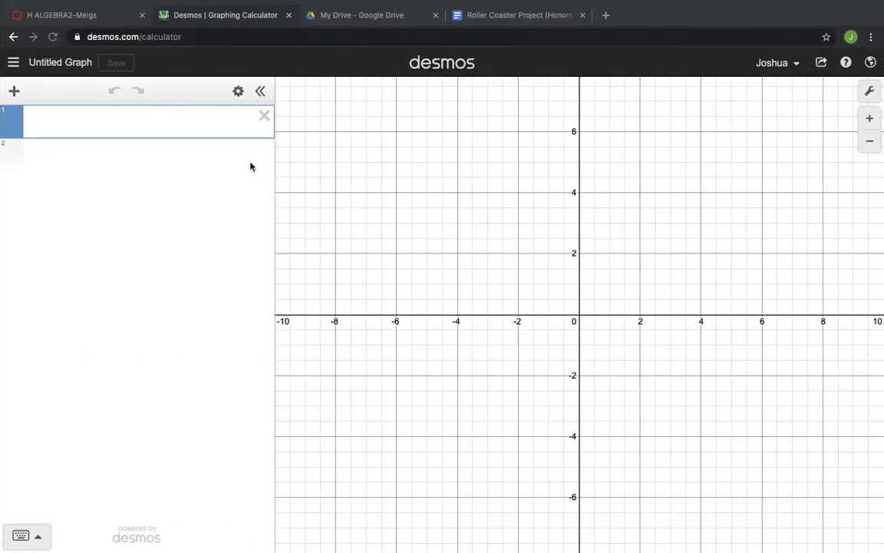
click(160, 125)
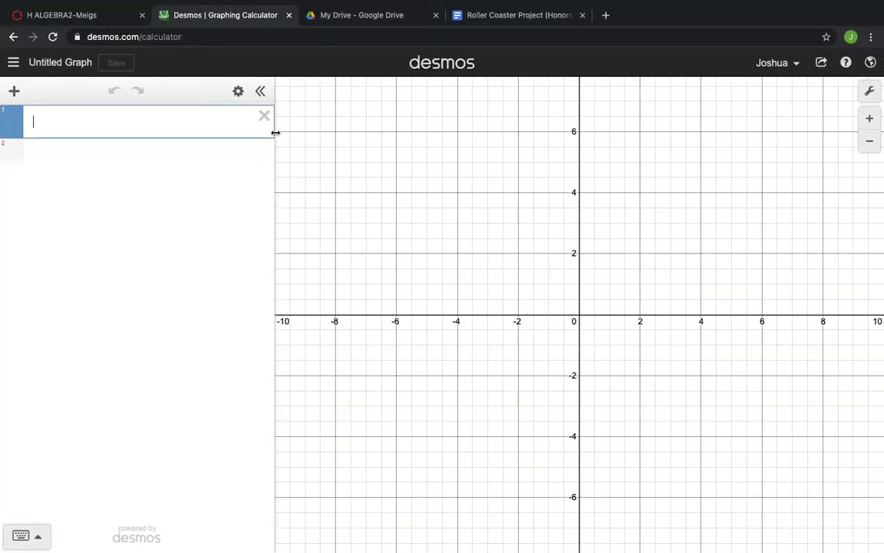
text(x)
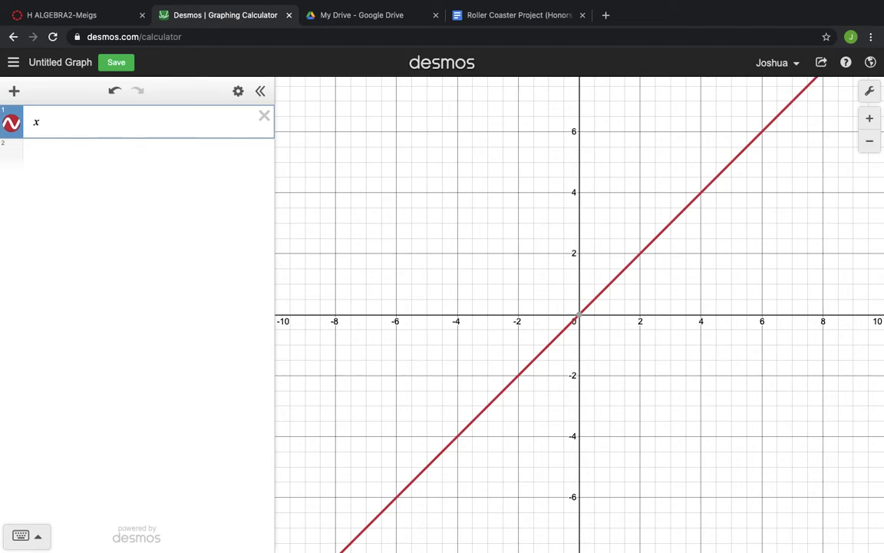
text(()
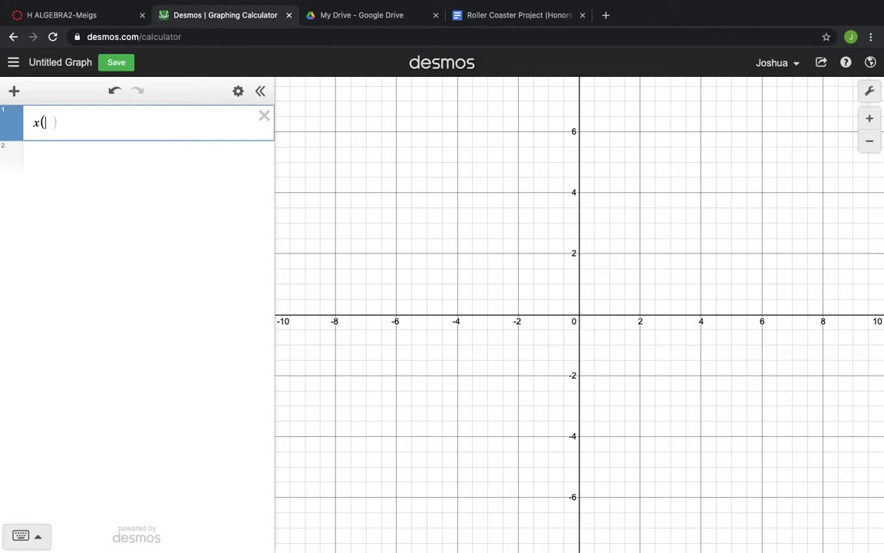
text(x-8)()
text(x-12)
text()(x-)
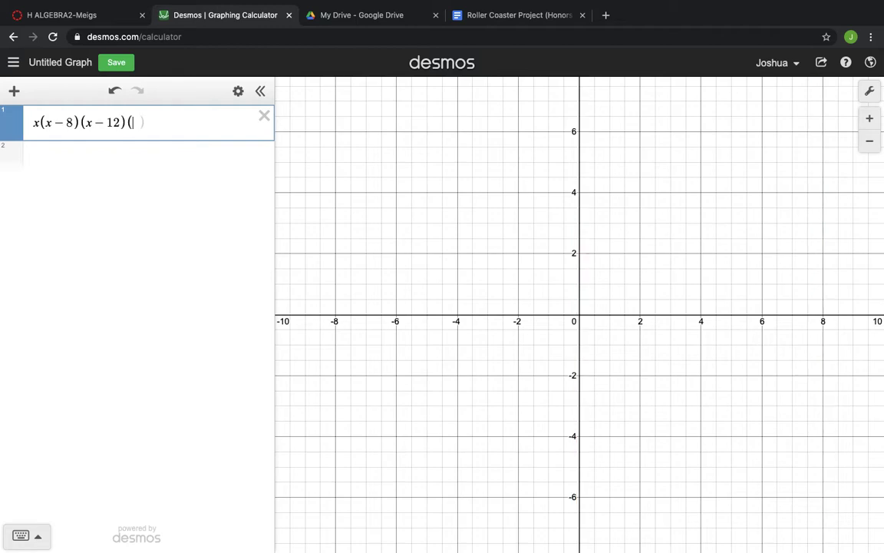
text(25)
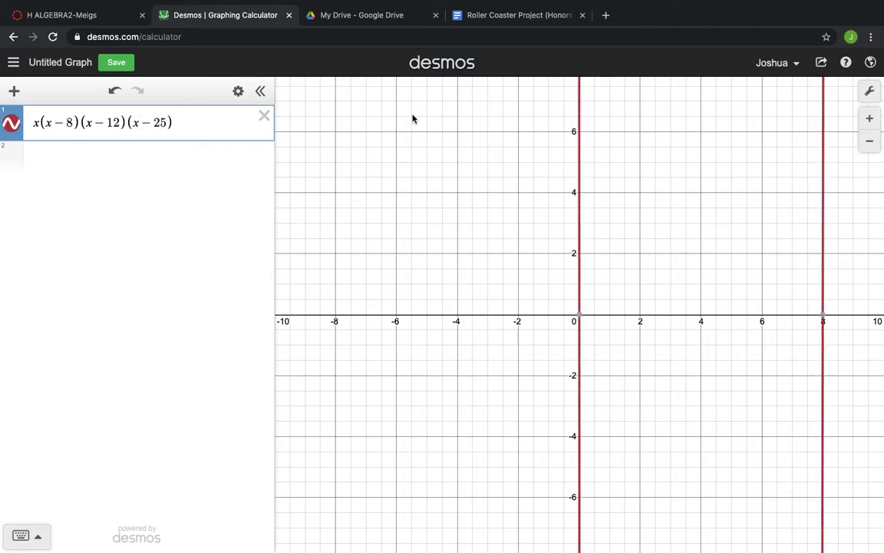
Zoom and pan the graph to check the roots at 8, 12 and 25.
scroll(816, 294, down, 5)
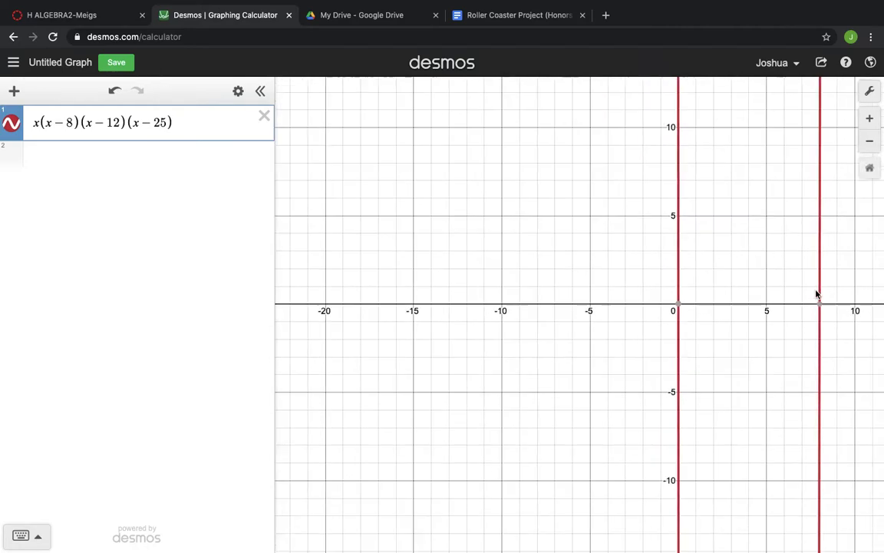
click(661, 296)
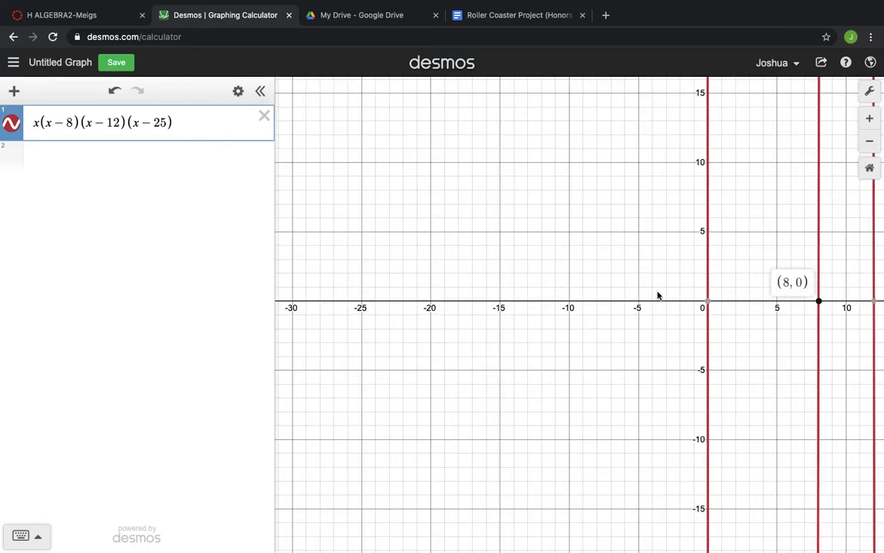
click(763, 242)
drag(773, 248, 446, 276)
drag(446, 277, 424, 311)
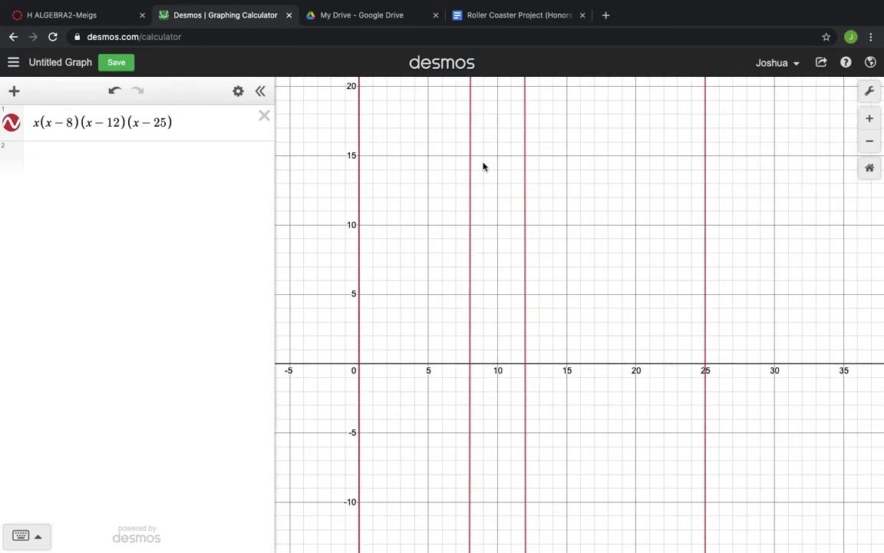
scroll(470, 221, down, 10)
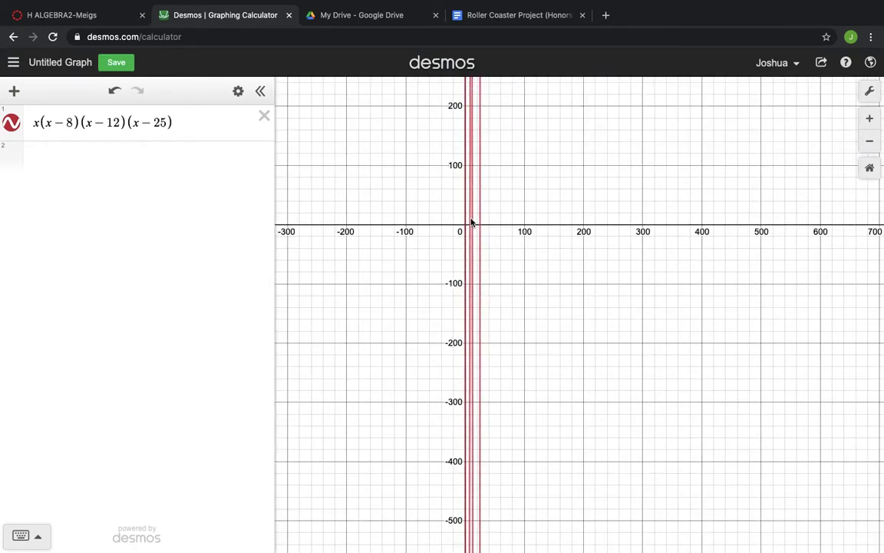
scroll(472, 222, up, 10)
scroll(471, 222, up, 5)
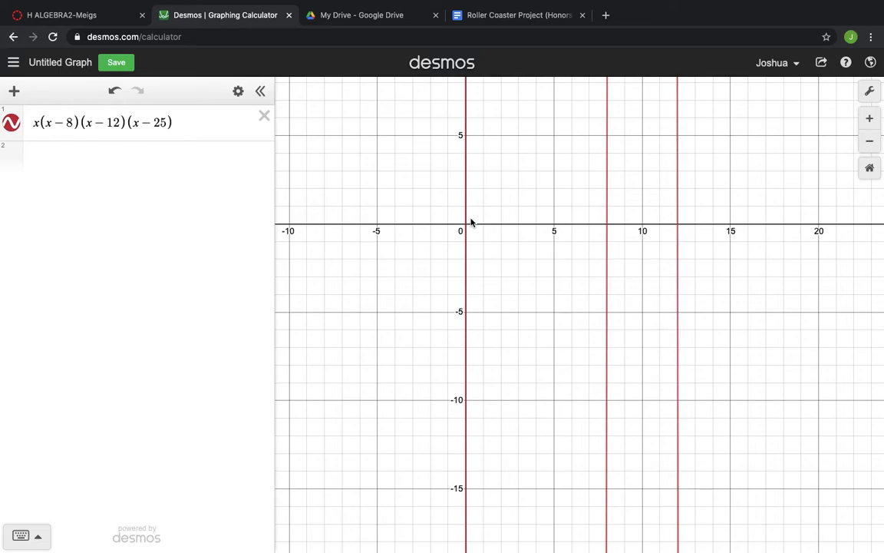
scroll(471, 221, down, 5)
scroll(491, 215, up, 1)
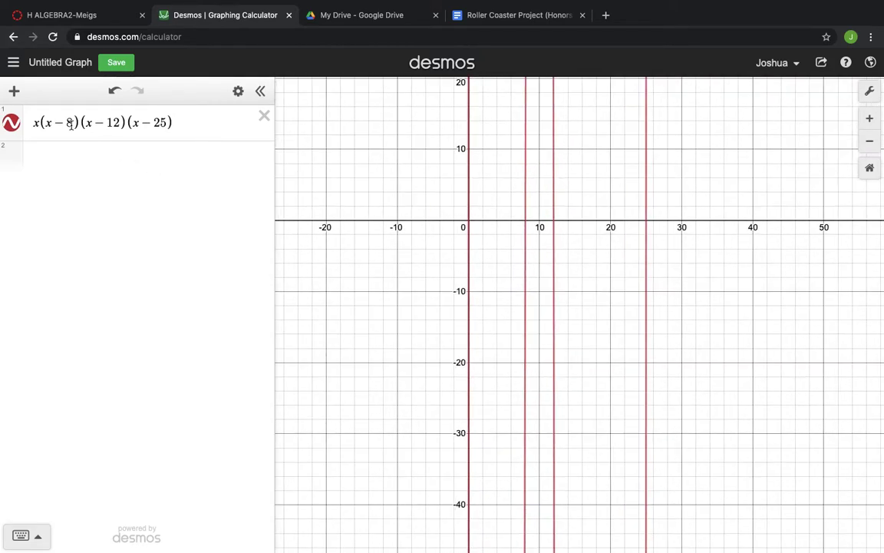
click(42, 123)
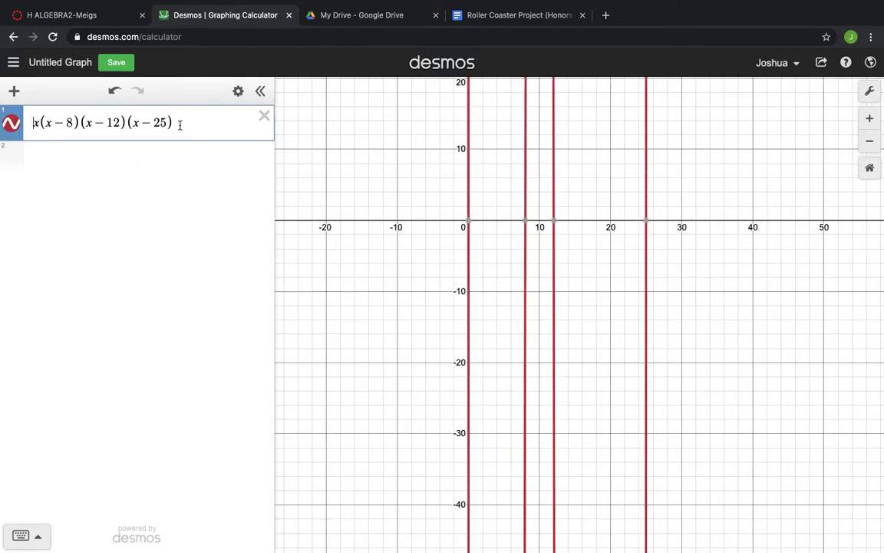
Prefix the quartic with a leading coefficient of -0.001, flipping it into gentle hills.
text(0.01)
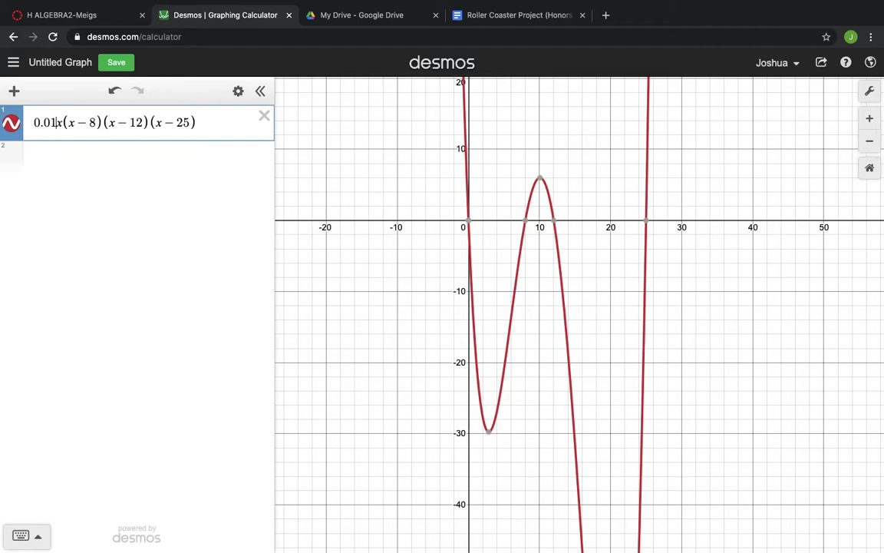
text(0)
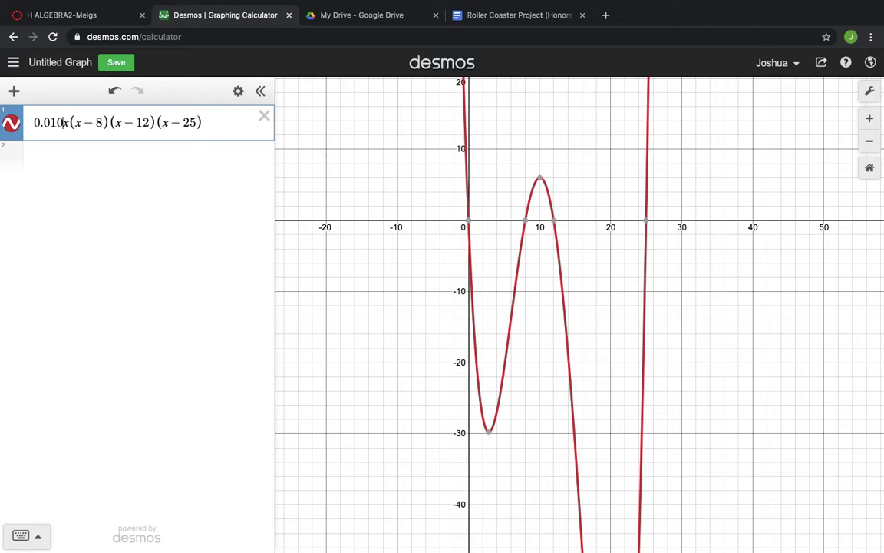
key(BackSpace)
text(0)
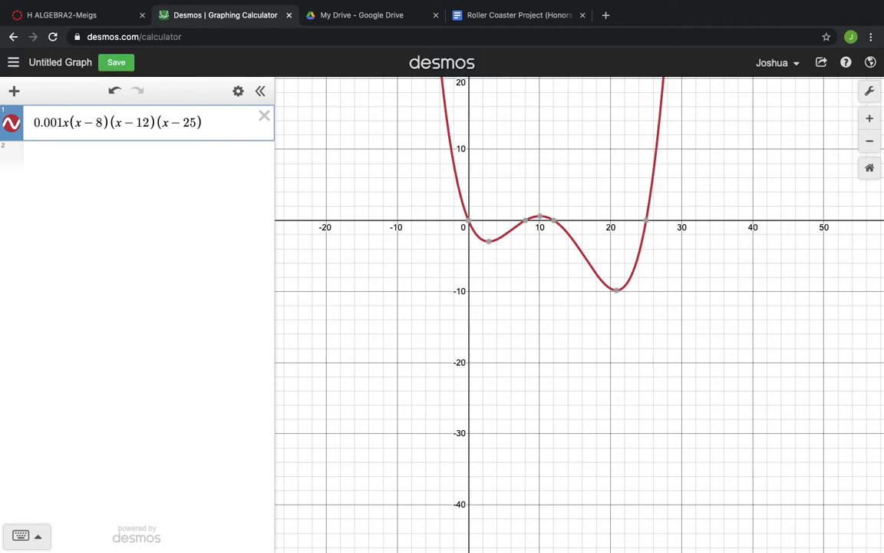
mouse_move(470, 223)
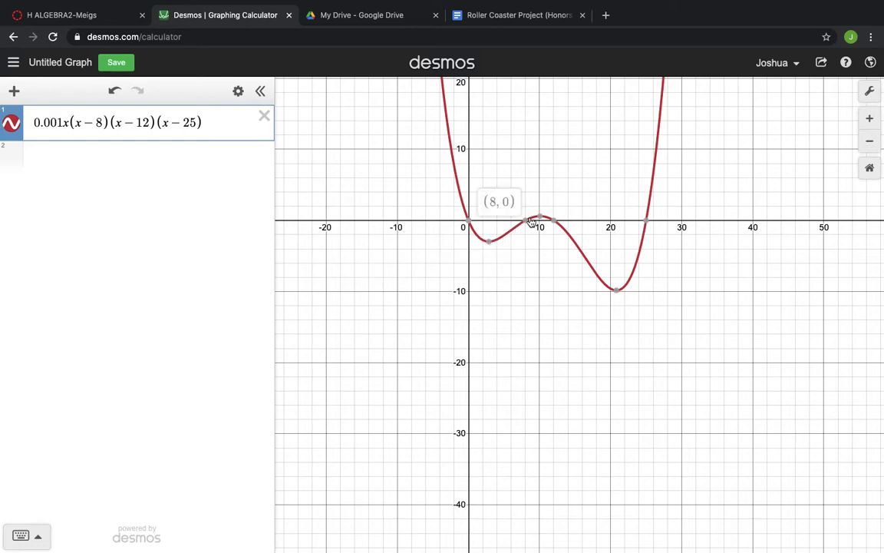
mouse_move(561, 230)
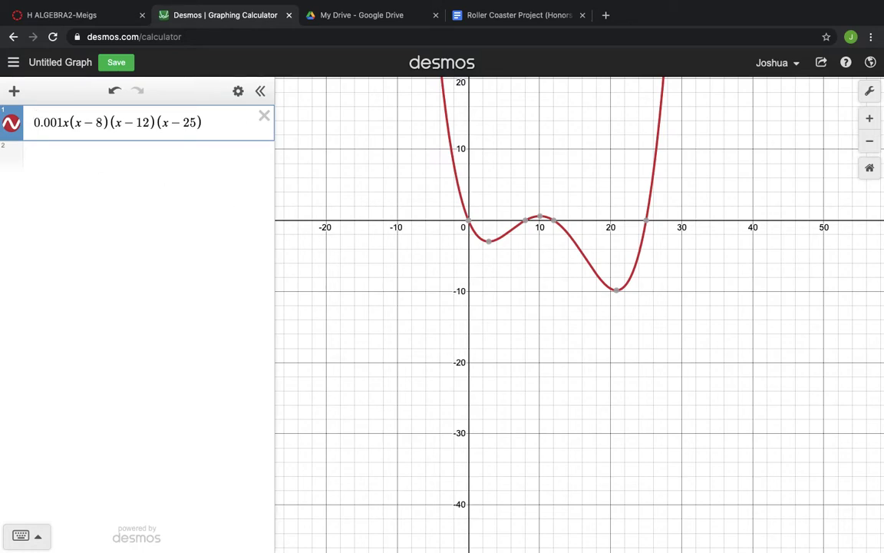
text(-)
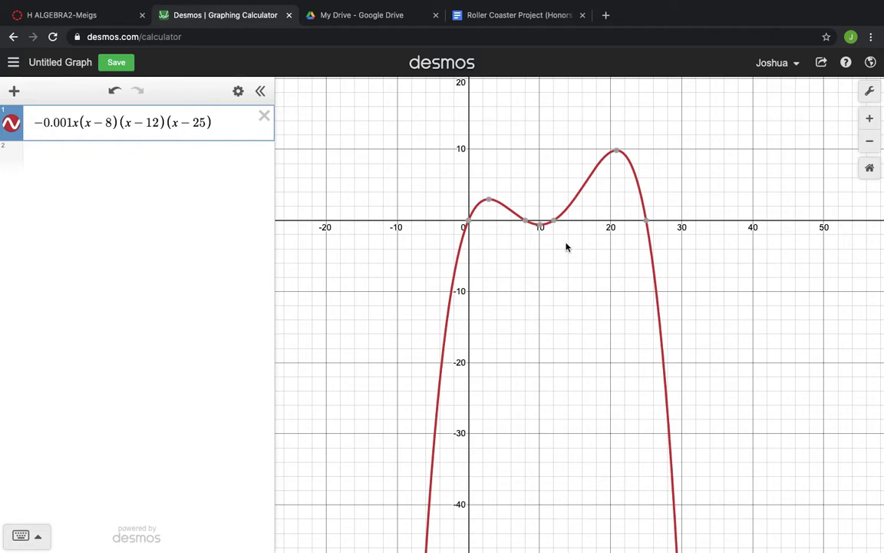
Append +5 to the quartic to raise the curve five units.
click(230, 121)
text(+)
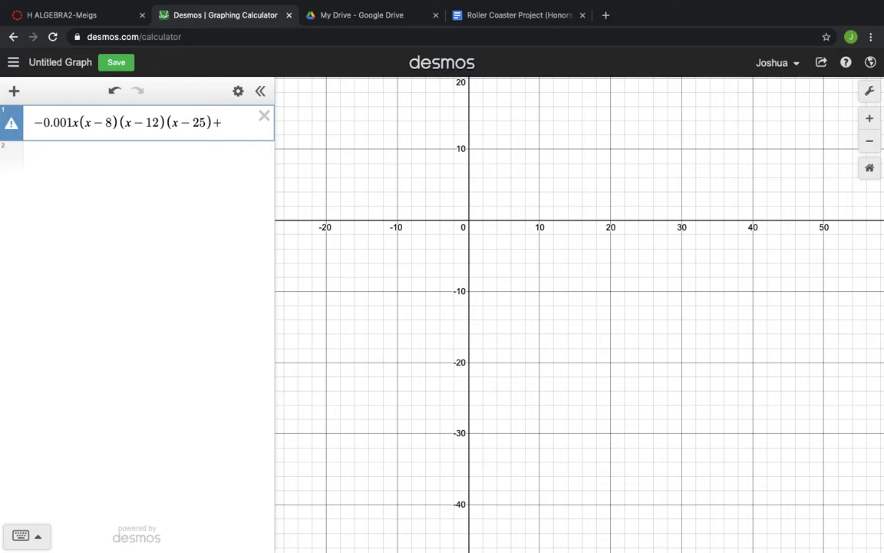
text(4)
key(BackSpace)
text(5)
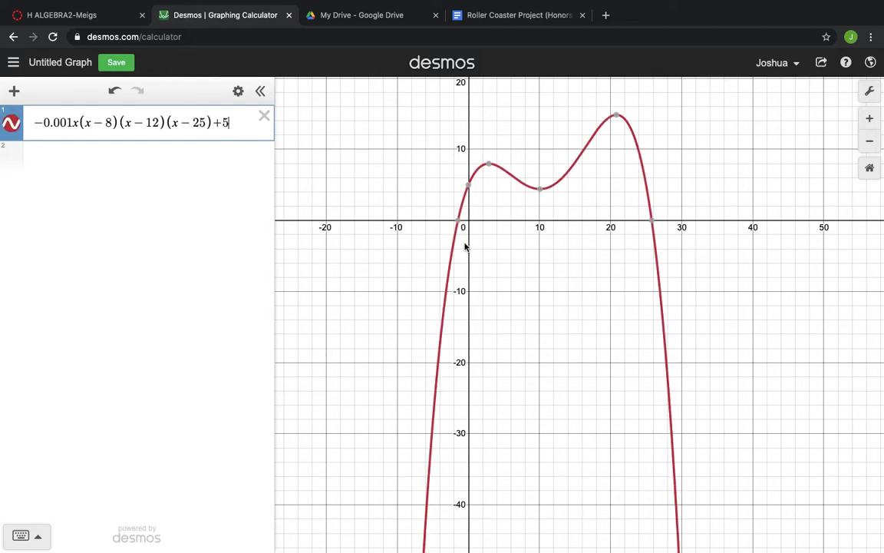
Pin coordinate labels on the (0, 5) y-intercept and (25.79, 0) x-intercept.
mouse_move(468, 189)
click(470, 189)
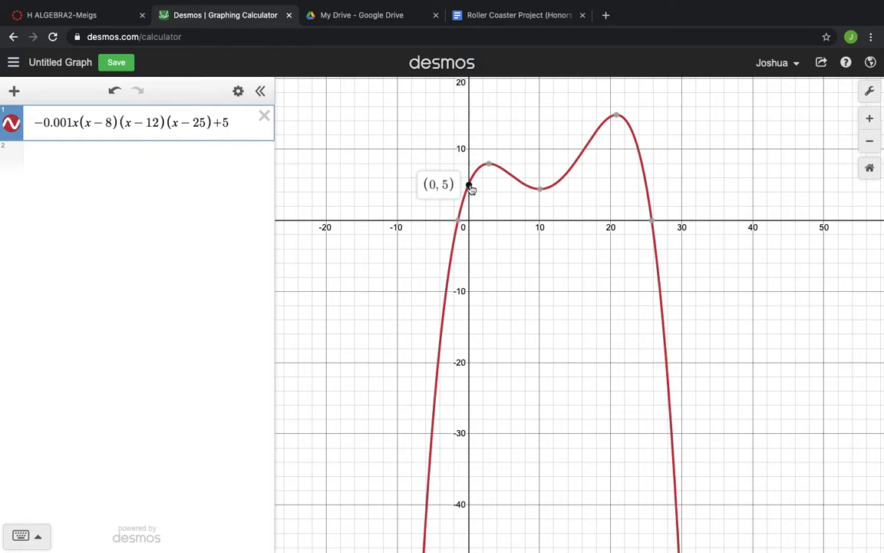
click(470, 186)
click(470, 185)
click(652, 221)
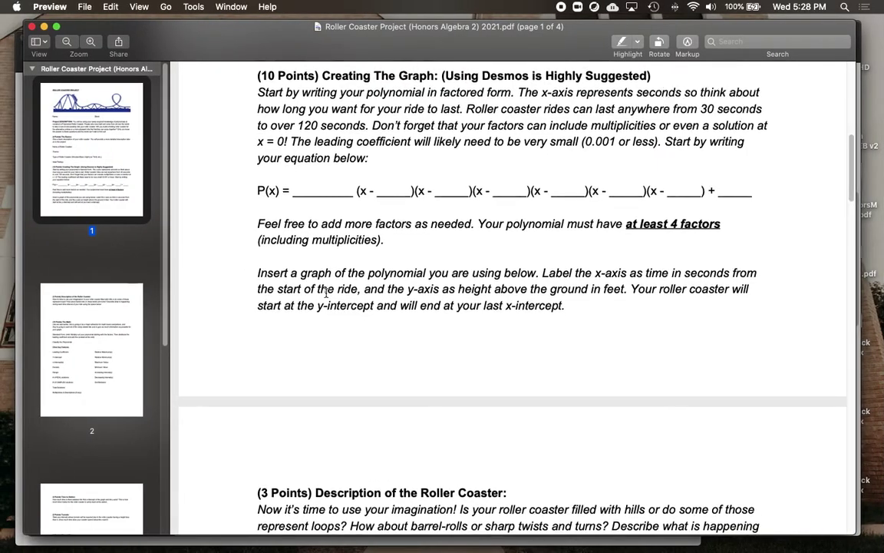
Scroll the worksheet to page 2's roller-coaster description, then switch through Desmos to OneNote.
scroll(326, 293, down, 1)
scroll(326, 294, up, 1)
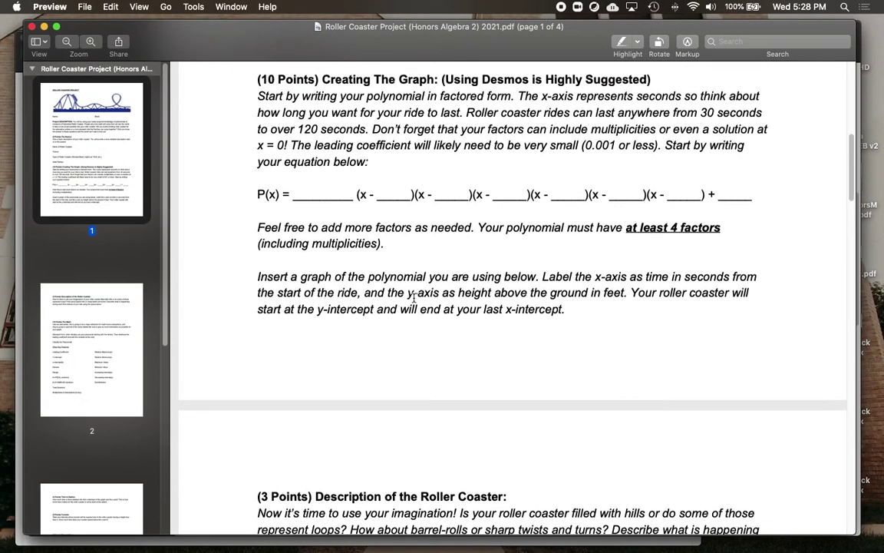
scroll(493, 421, down, 1)
scroll(492, 422, down, 10)
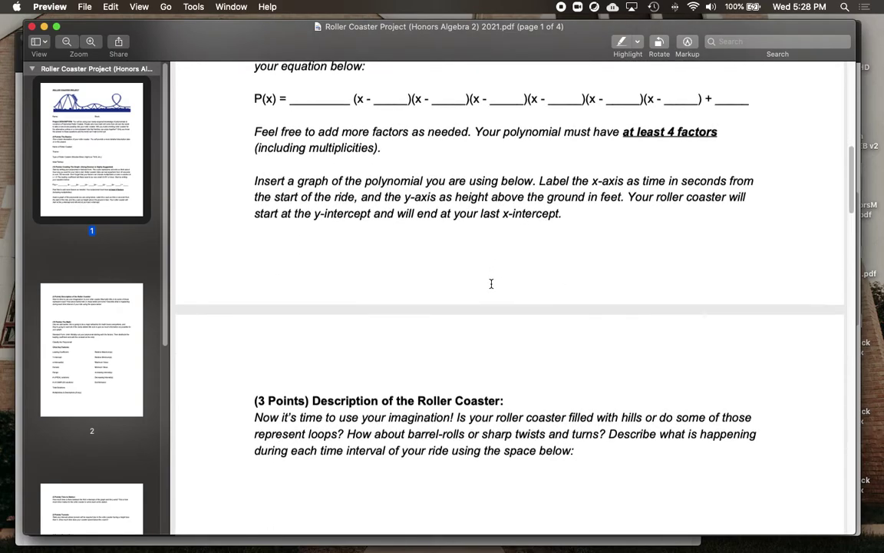
scroll(472, 372, down, 3)
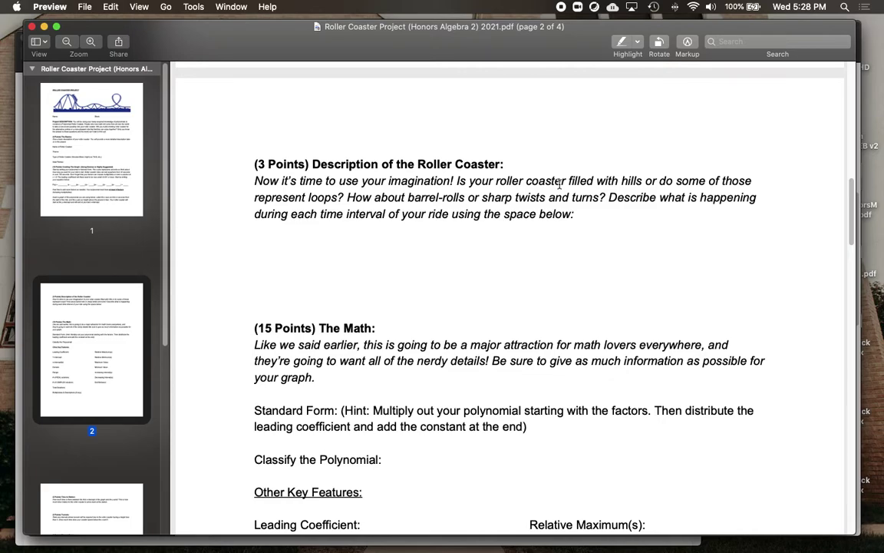
key(super+Tab)
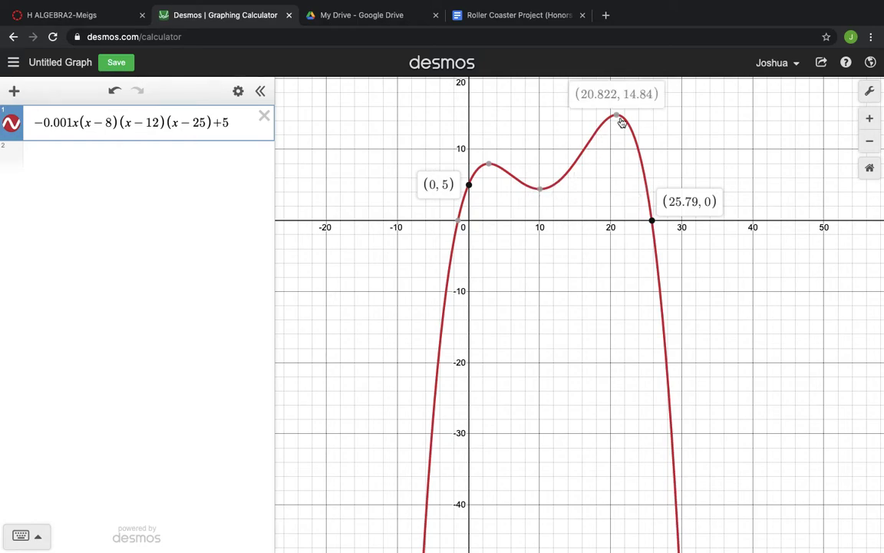
key(ctrl+Right)
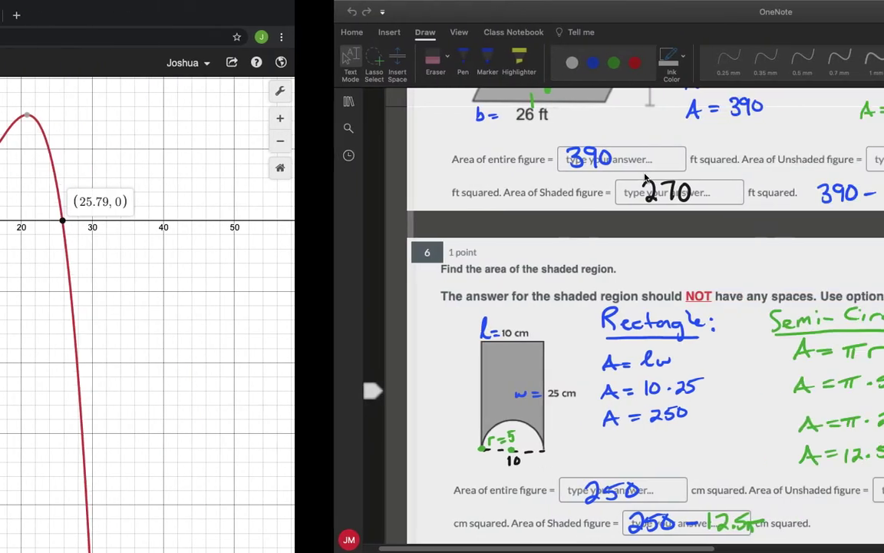
Draw a blue-pen hump track labelled height and time, plus a loop track, on blank canvas.
scroll(644, 173, right, 10)
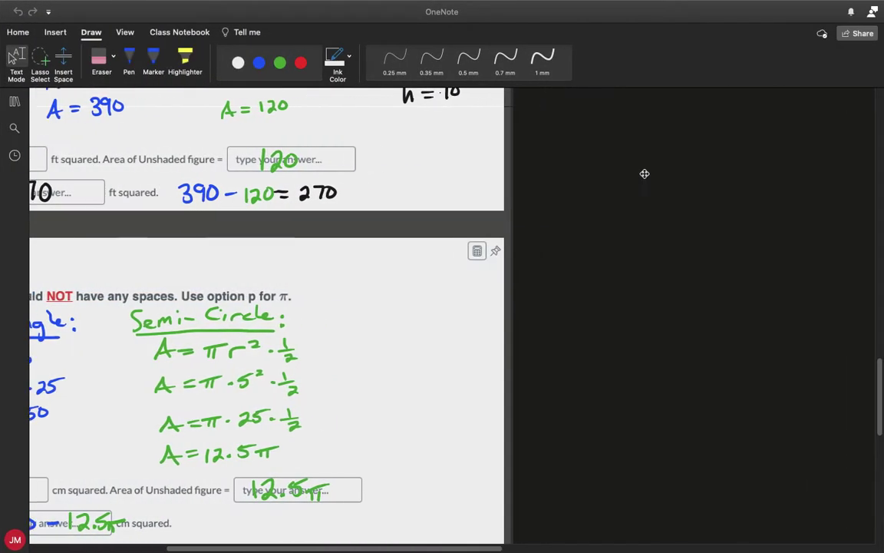
scroll(645, 174, right, 3)
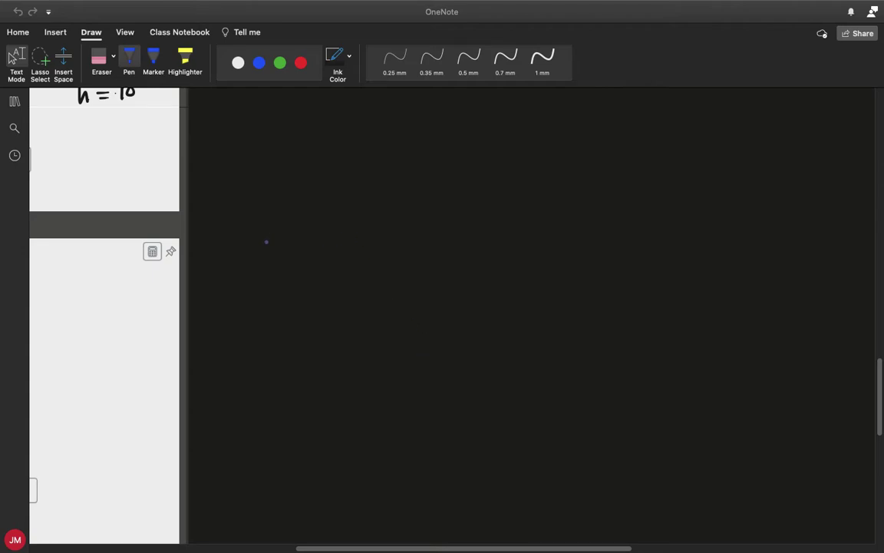
mouse_move(246, 248)
mouse_down()
mouse_move(270, 244)
mouse_move(313, 178)
mouse_move(334, 167)
mouse_move(358, 177)
mouse_move(399, 233)
mouse_up()
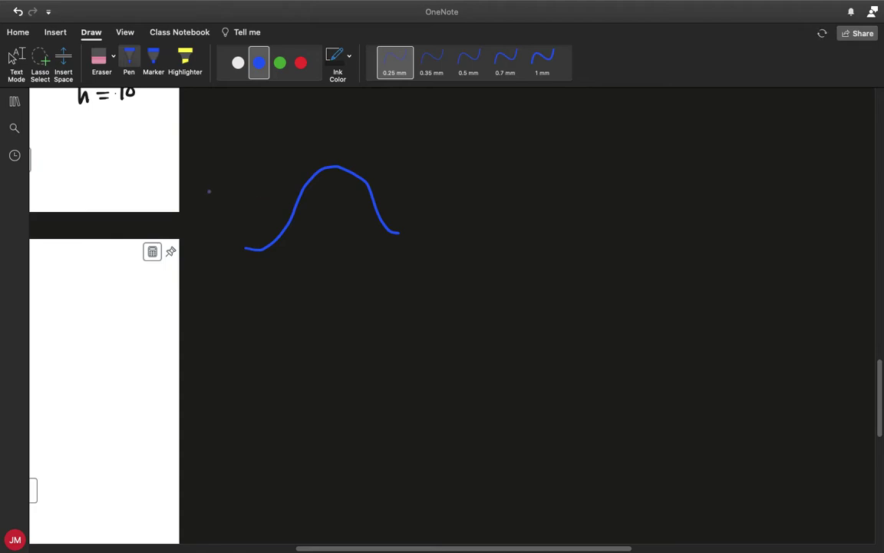
mouse_move(191, 184)
mouse_down()
mouse_move(192, 193)
mouse_move(215, 184)
mouse_move(216, 172)
mouse_move(231, 181)
mouse_move(240, 175)
mouse_up()
drag(281, 262, 318, 269)
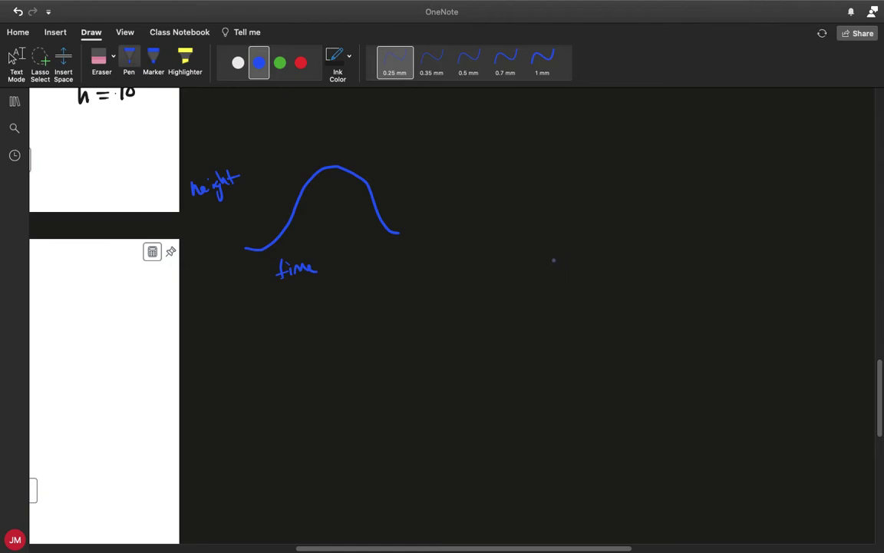
mouse_move(552, 260)
mouse_down()
mouse_move(609, 216)
mouse_move(604, 173)
mouse_move(578, 165)
mouse_move(568, 193)
mouse_move(580, 238)
mouse_move(637, 269)
mouse_up()
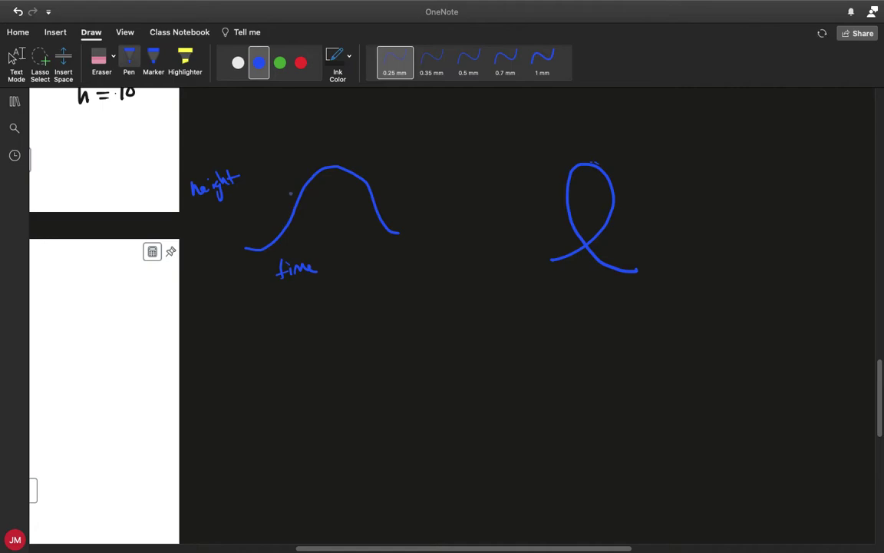
key(Escape)
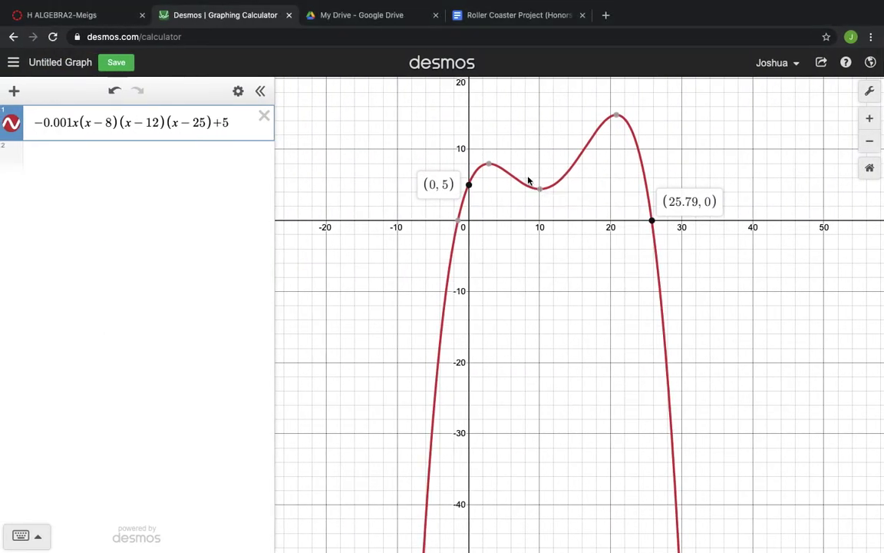
Return to the worksheet PDF and scroll through page 3 to page 4's Cost of the ride table.
mouse_move(540, 185)
mouse_move(625, 122)
key(super+Tab)
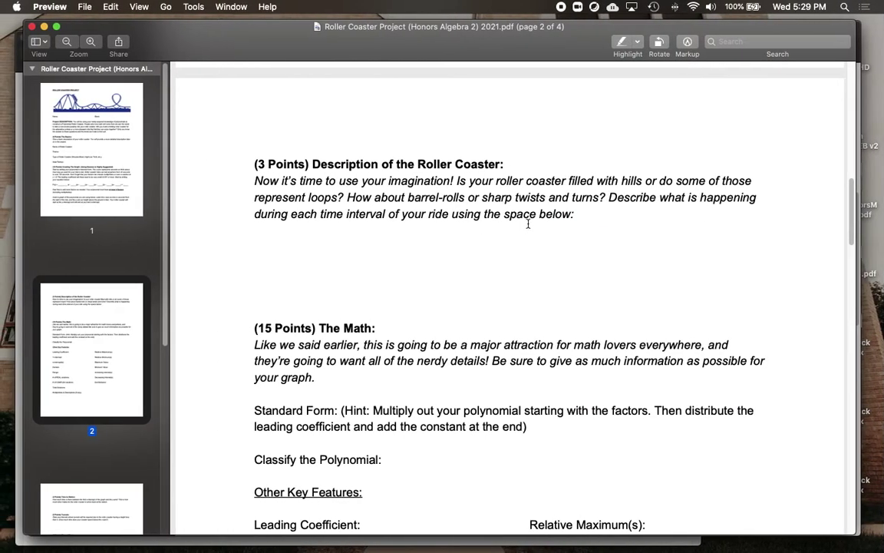
scroll(535, 399, down, 2)
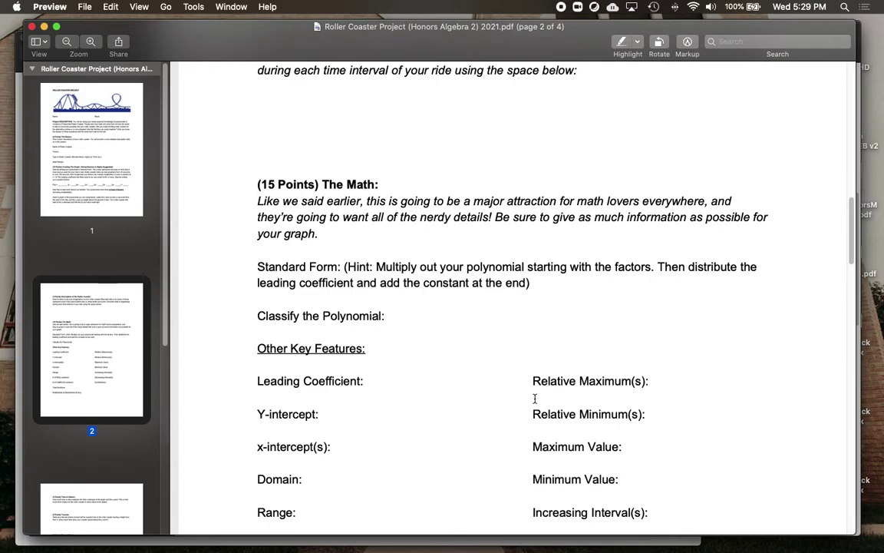
scroll(535, 398, down, 5)
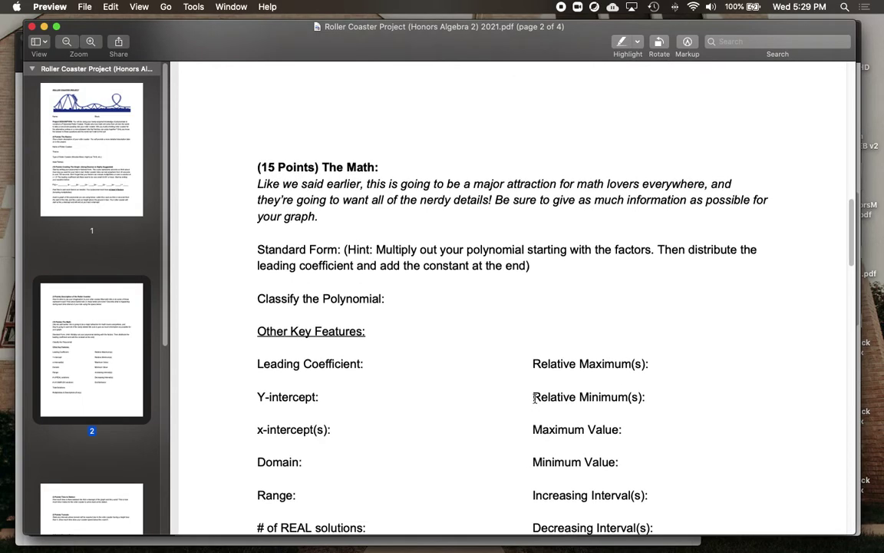
scroll(535, 398, down, 2)
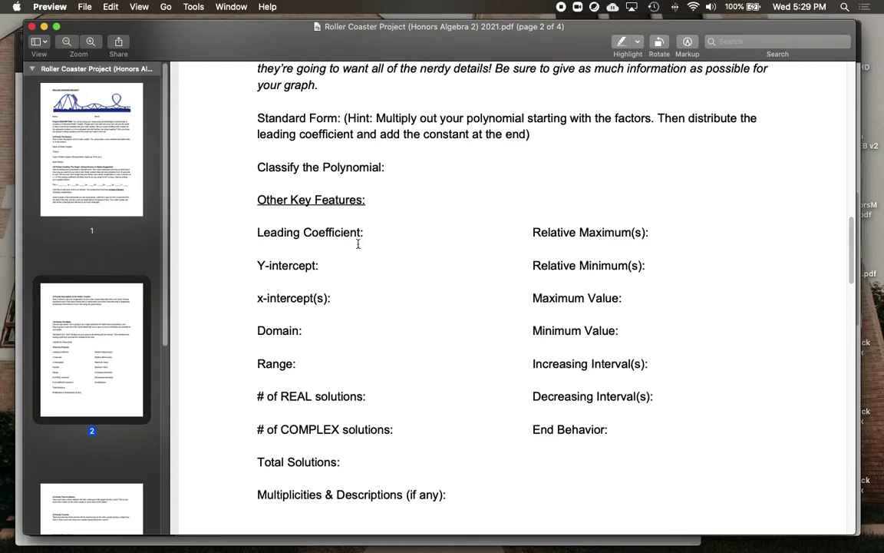
scroll(363, 324, down, 6)
scroll(363, 324, up, 1)
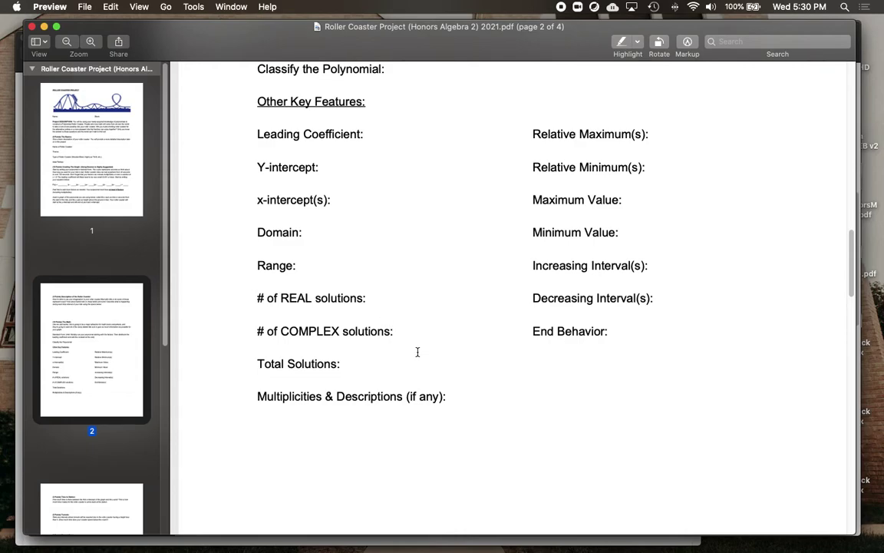
scroll(418, 351, down, 1)
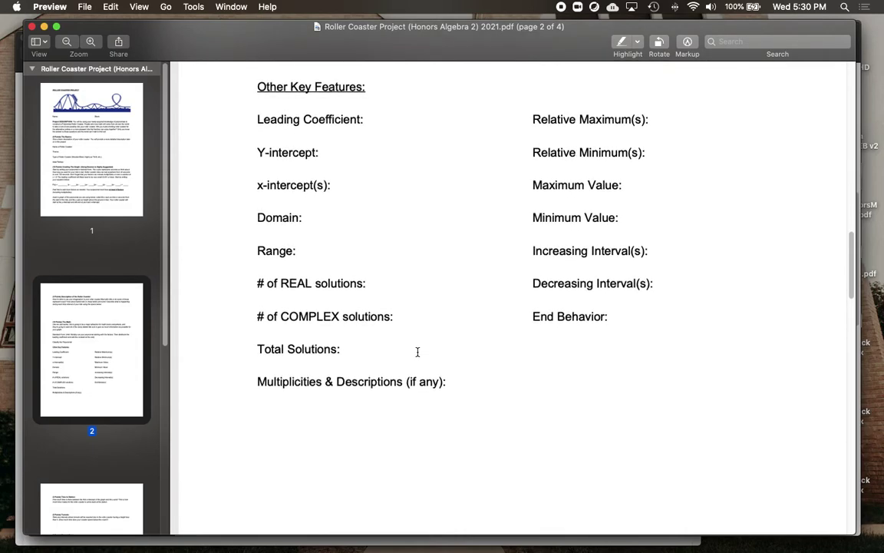
scroll(417, 351, down, 15)
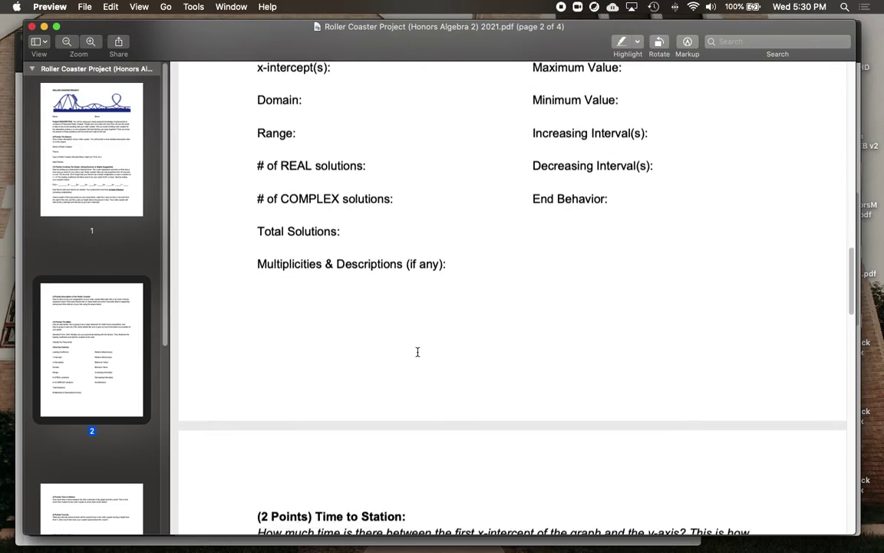
scroll(418, 351, down, 6)
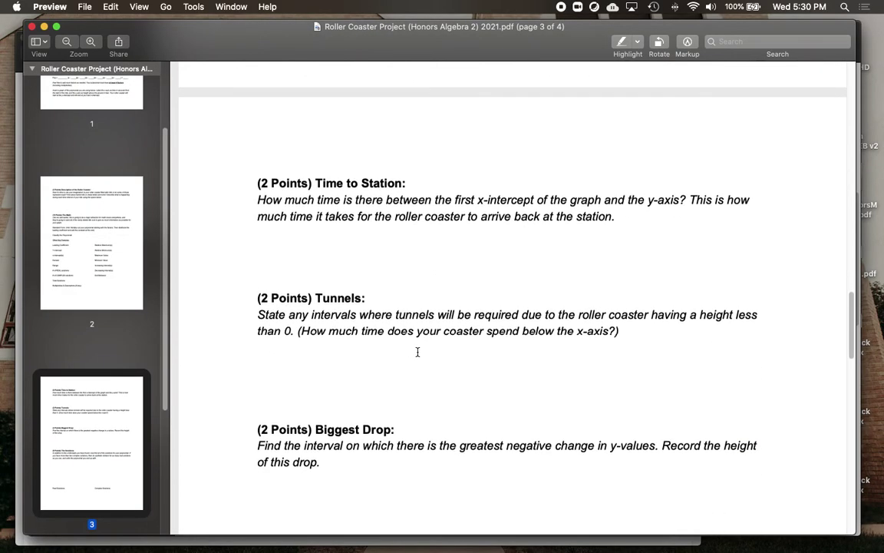
scroll(427, 395, down, 6)
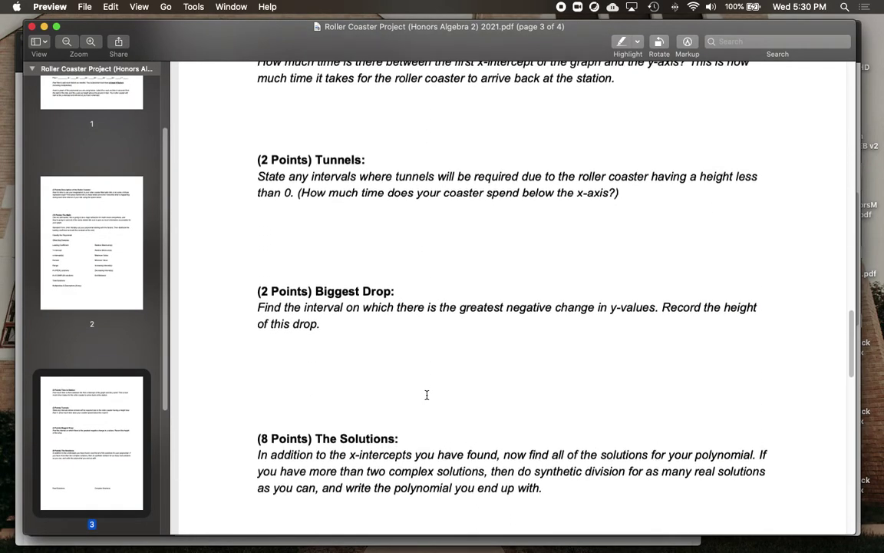
scroll(427, 394, up, 4)
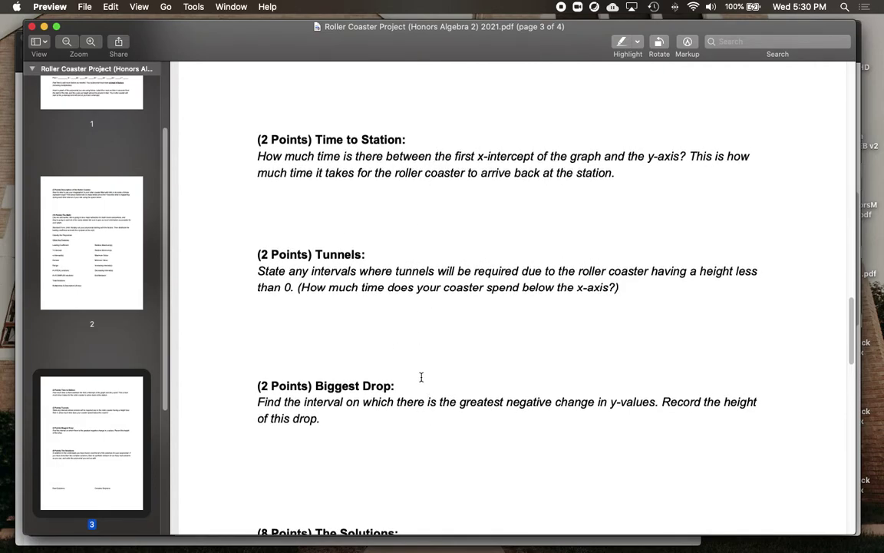
scroll(420, 376, down, 2)
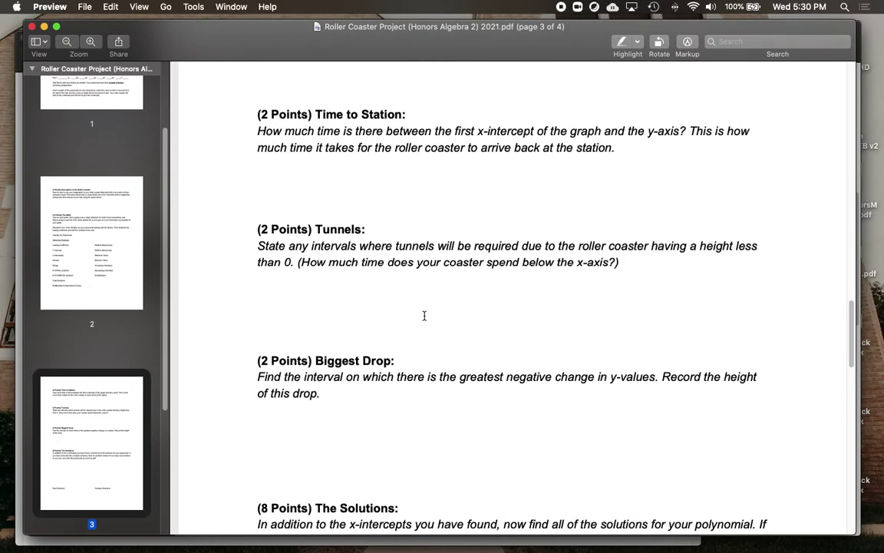
scroll(424, 315, down, 4)
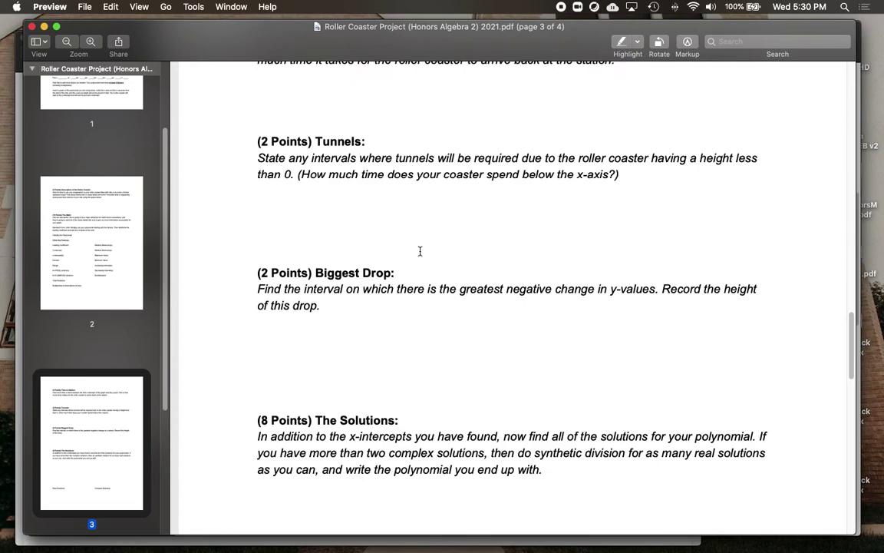
scroll(409, 353, down, 2)
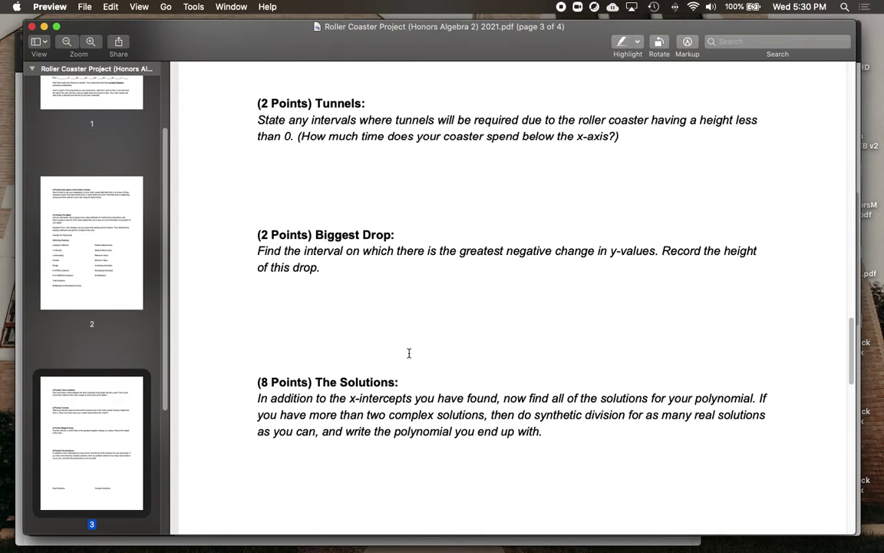
scroll(388, 302, down, 1)
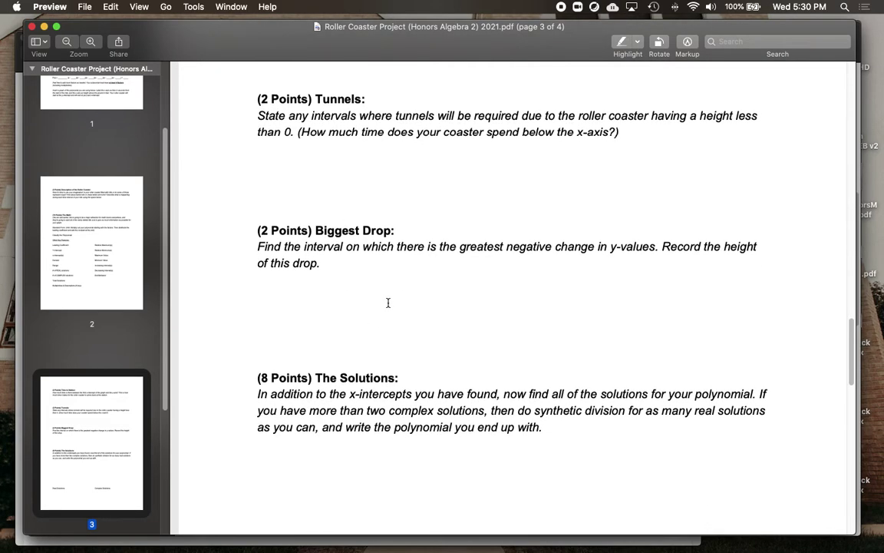
scroll(388, 302, down, 3)
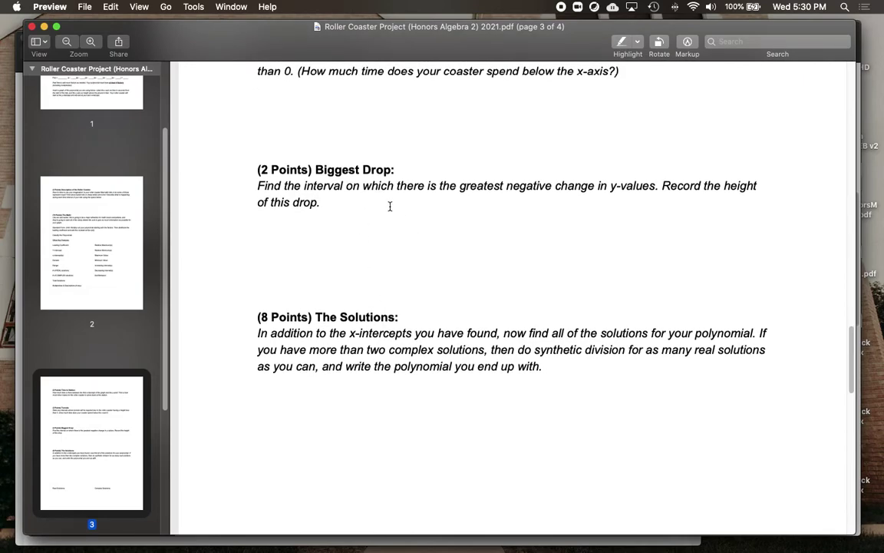
scroll(419, 263, down, 4)
scroll(406, 318, down, 2)
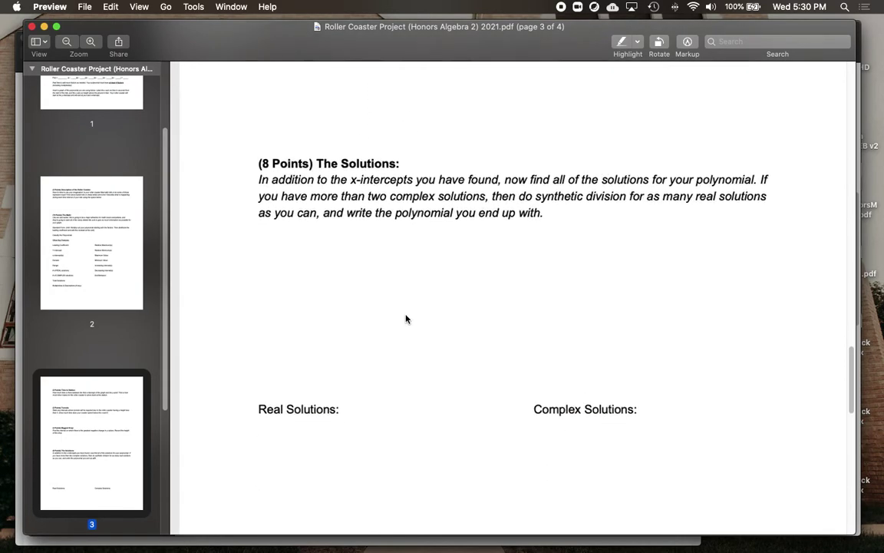
scroll(454, 388, down, 15)
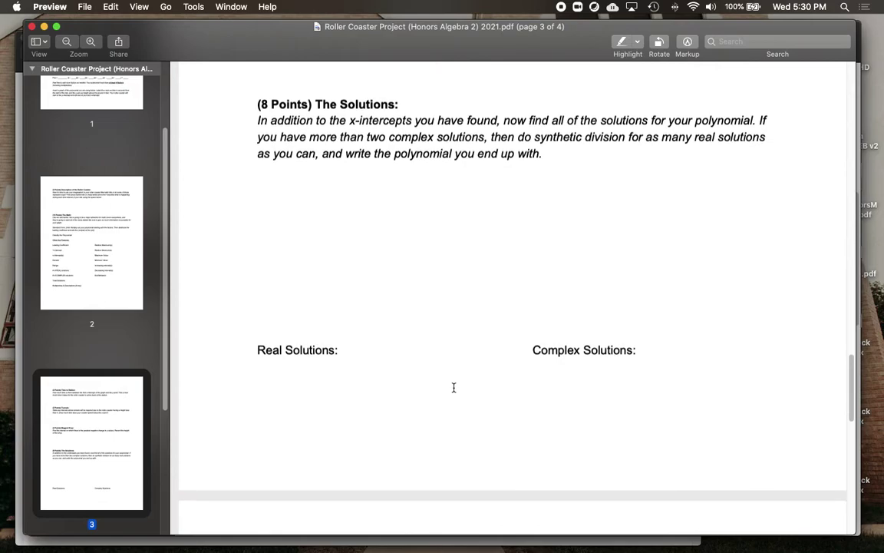
scroll(454, 388, down, 5)
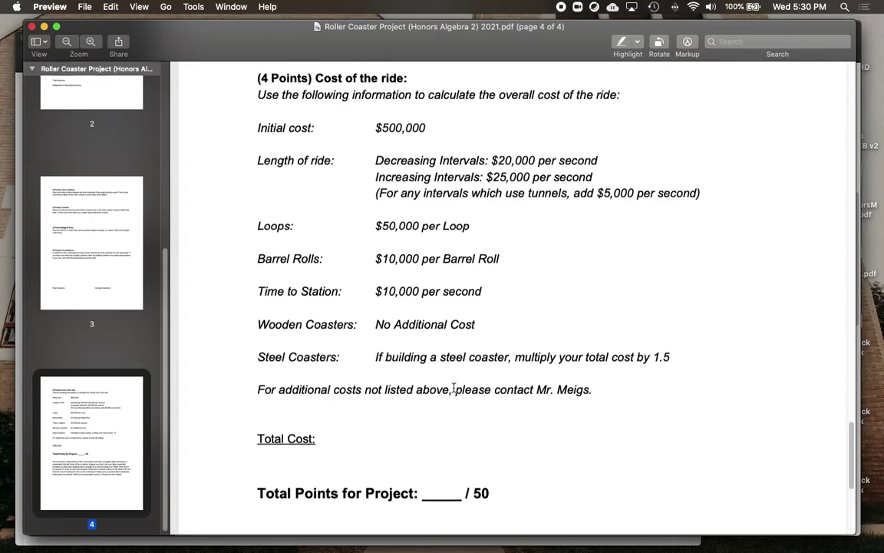
Scroll to the end of page 4 and select the passage about past students' Shark Tank pitches.
scroll(453, 388, down, 3)
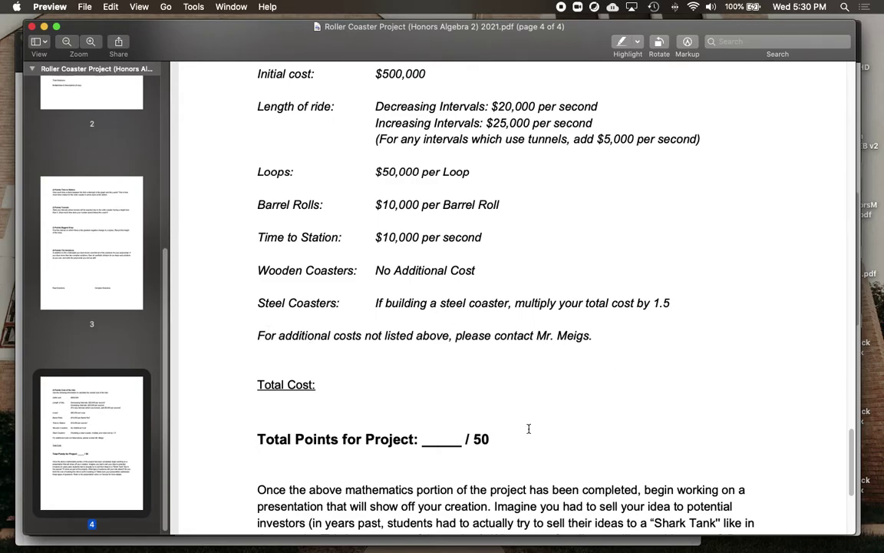
scroll(481, 434, down, 10)
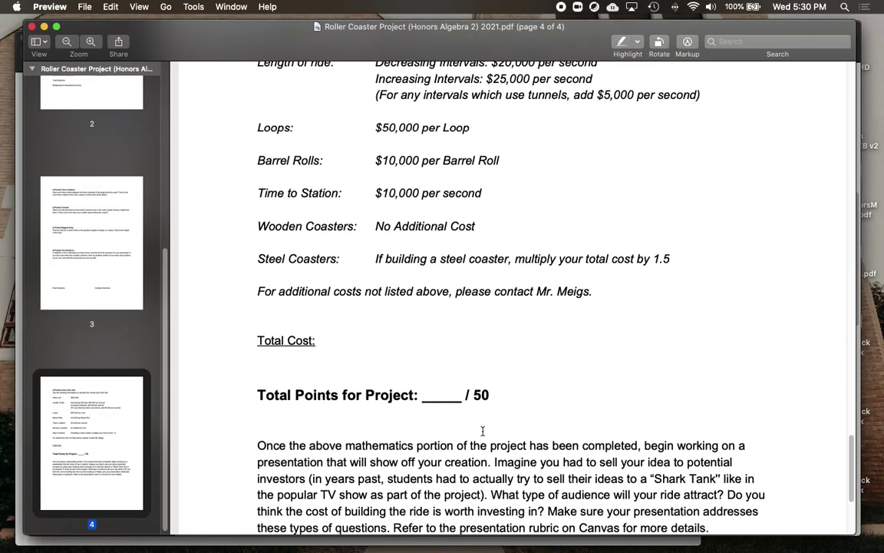
scroll(482, 430, down, 4)
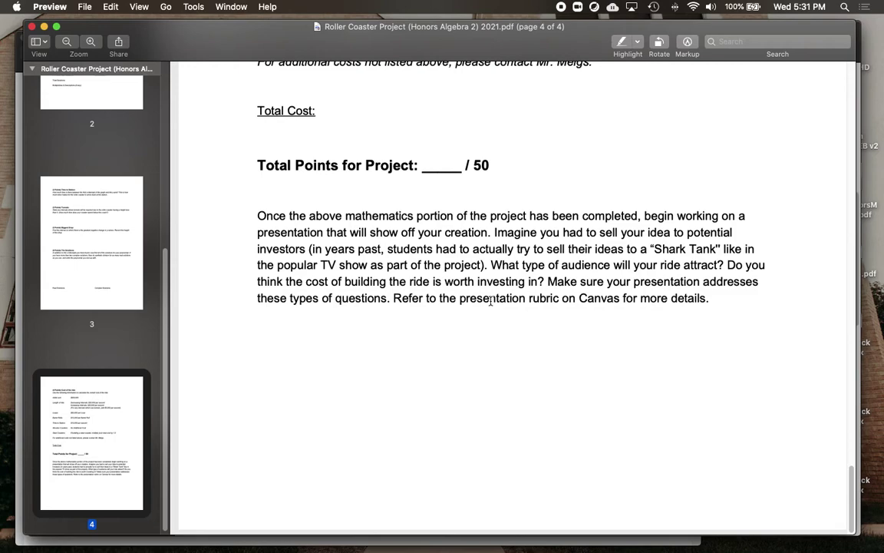
click(312, 249)
drag(312, 249, 482, 265)
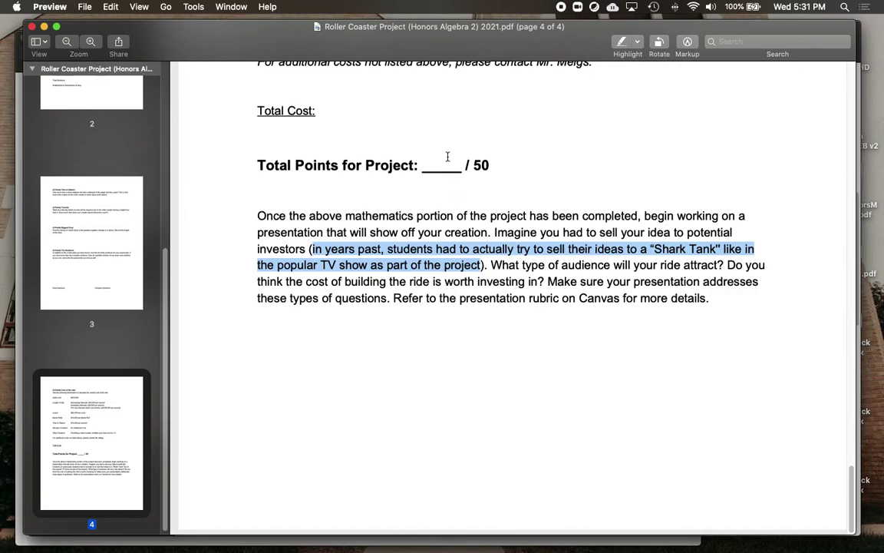
Minimize the project PDF and scroll through both pages of the Presentation Rubric's 0–5 scoring table.
click(44, 26)
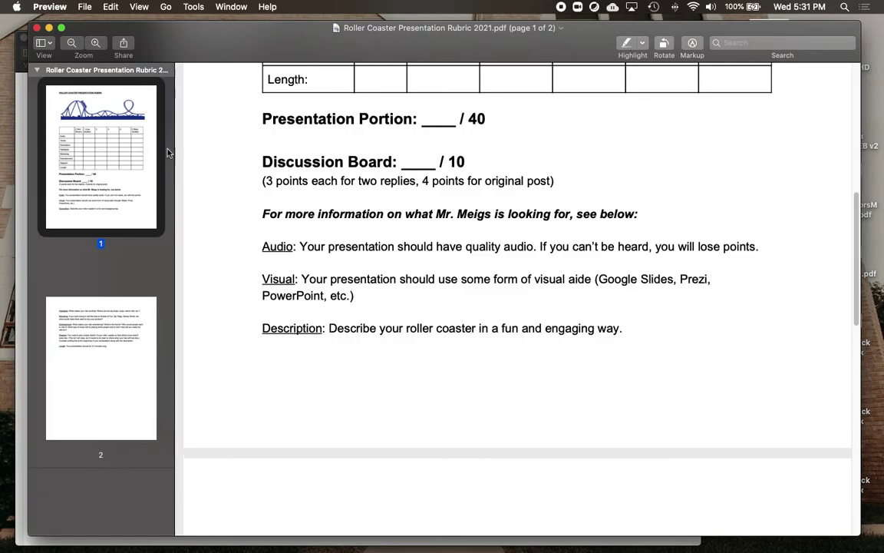
scroll(345, 191, up, 5)
scroll(344, 191, up, 5)
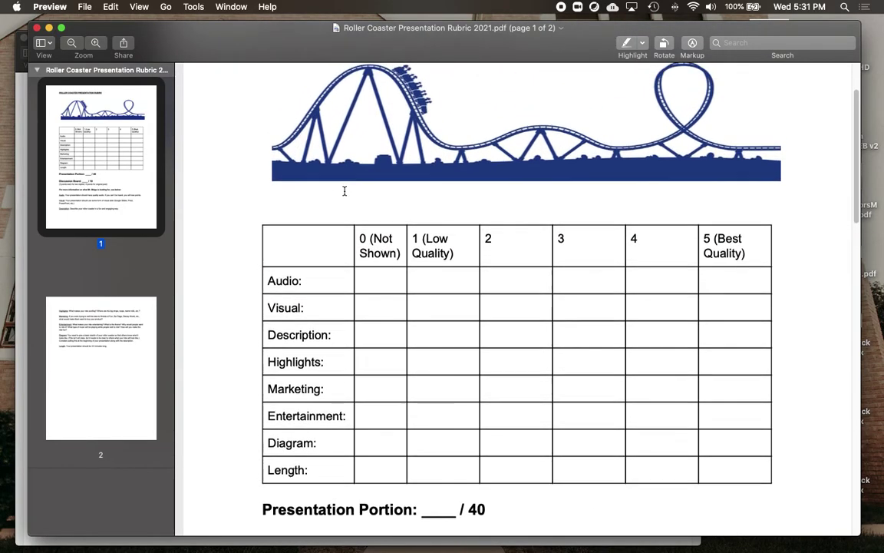
scroll(345, 191, down, 5)
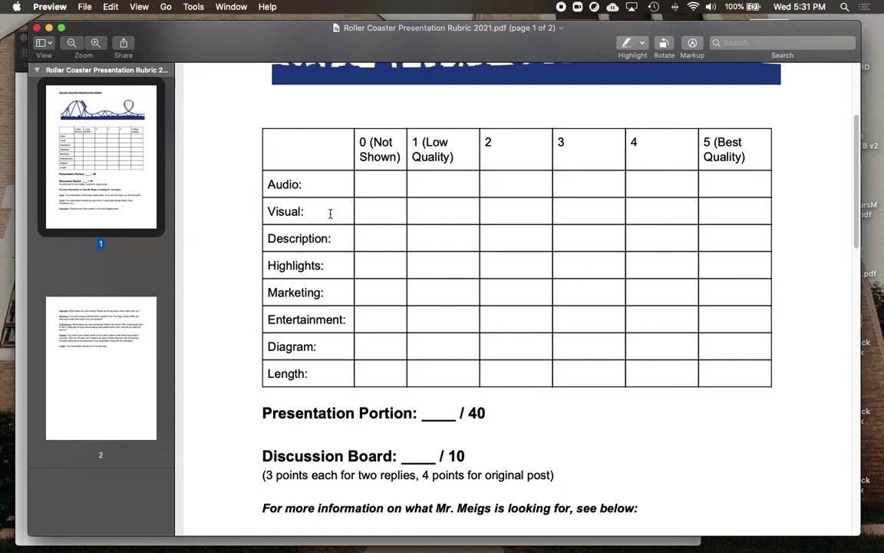
scroll(332, 230, down, 3)
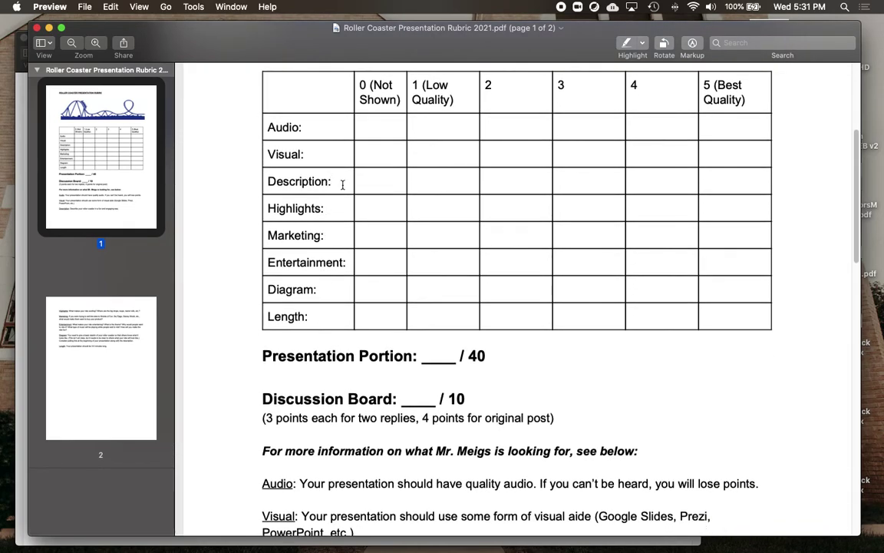
scroll(329, 314, down, 6)
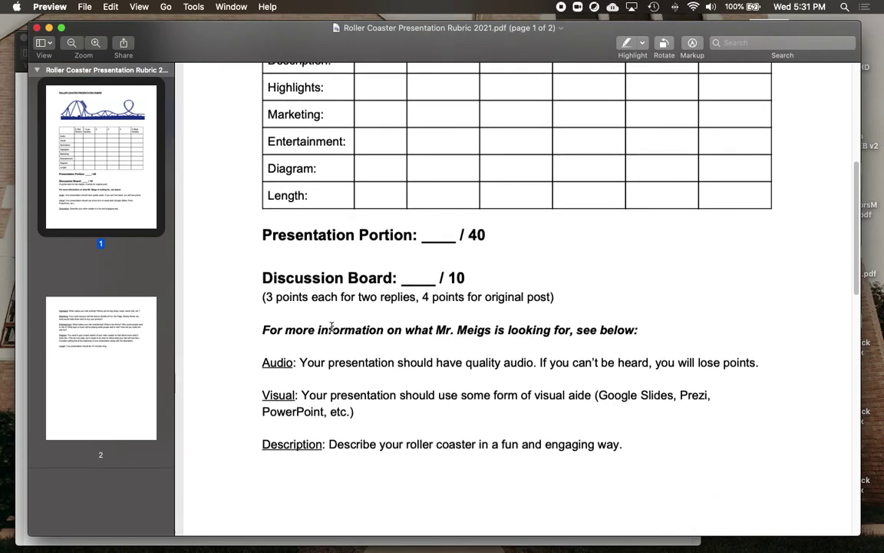
scroll(331, 326, down, 15)
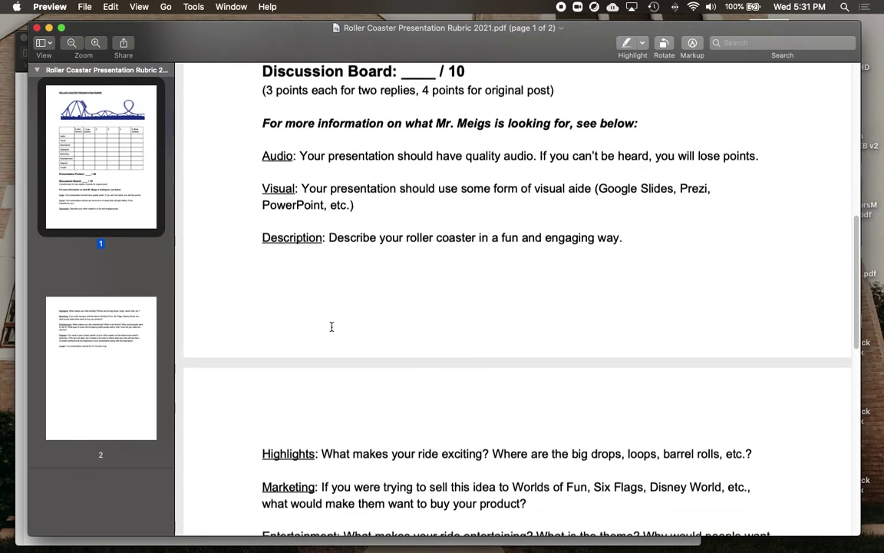
scroll(331, 326, down, 5)
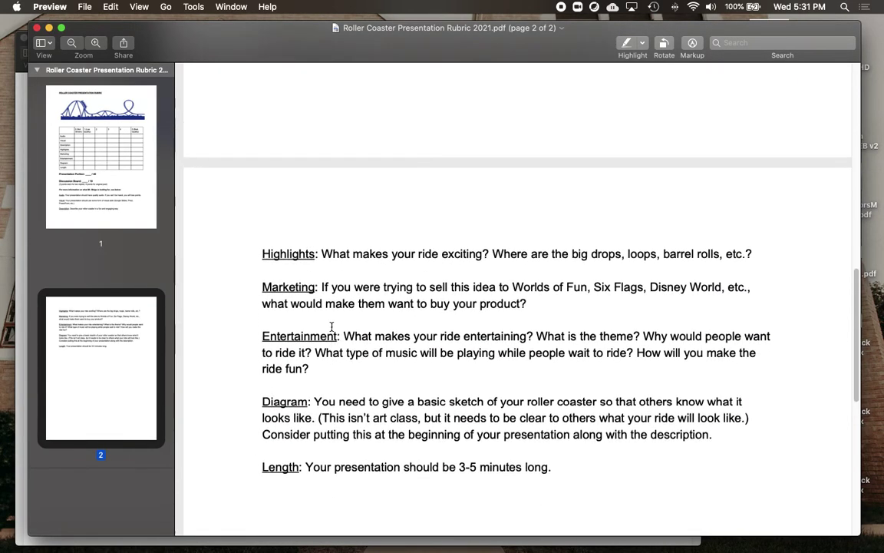
scroll(331, 326, up, 7)
scroll(332, 327, up, 16)
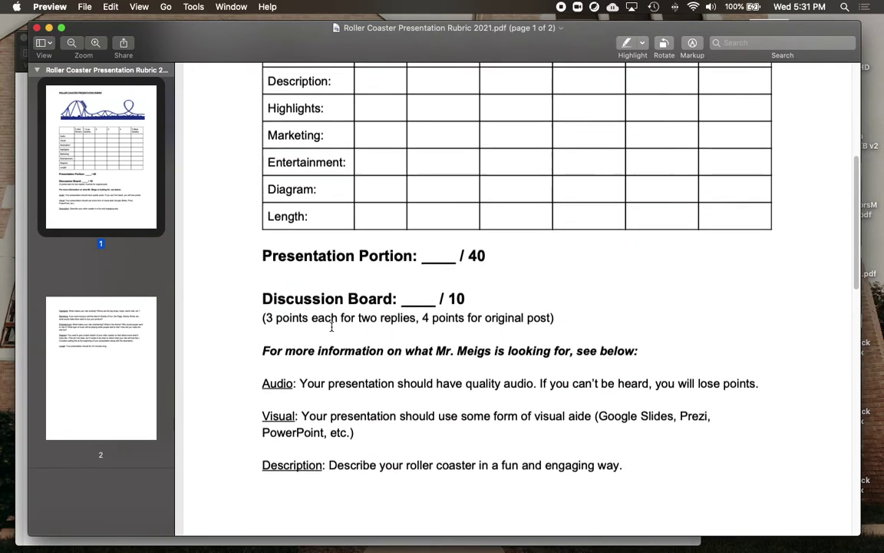
scroll(332, 326, up, 3)
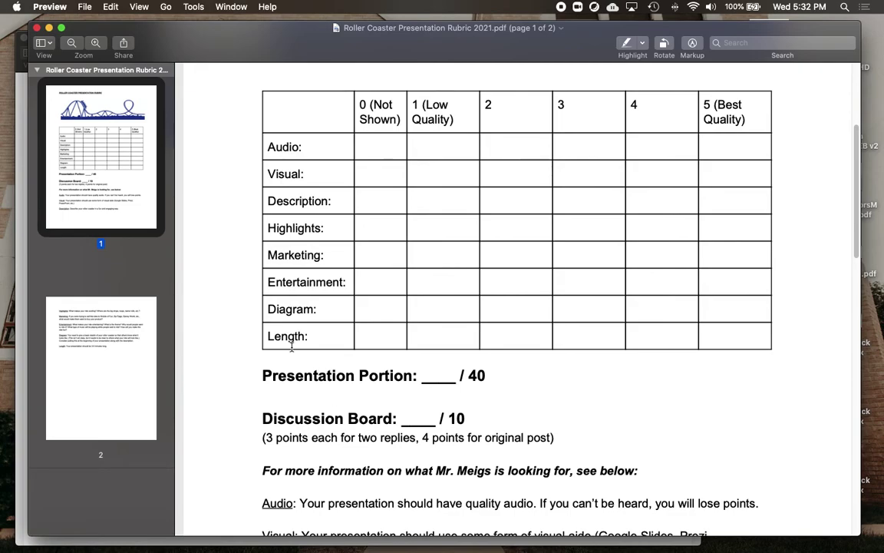
Minimize the rubric and scroll the Extra Credit PDF's categories, from Largest Drop to Largest x-intercept.
click(49, 29)
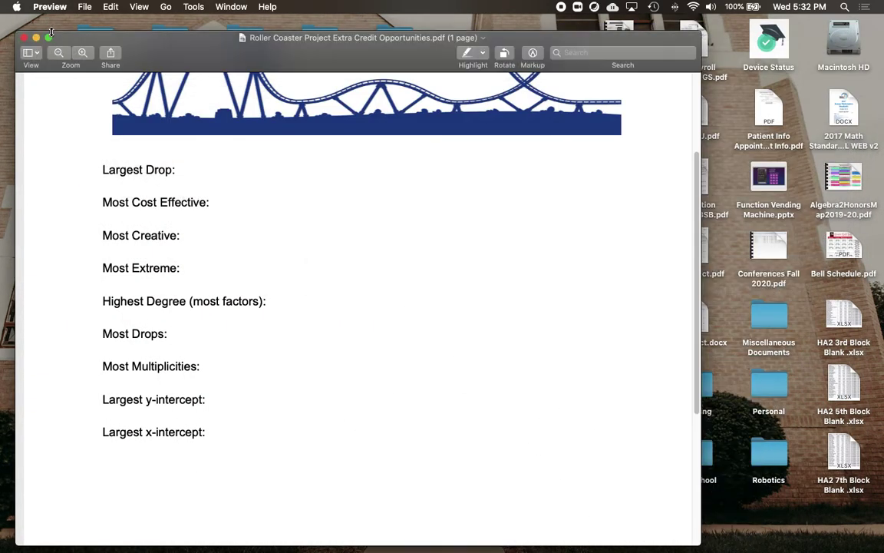
scroll(293, 430, up, 5)
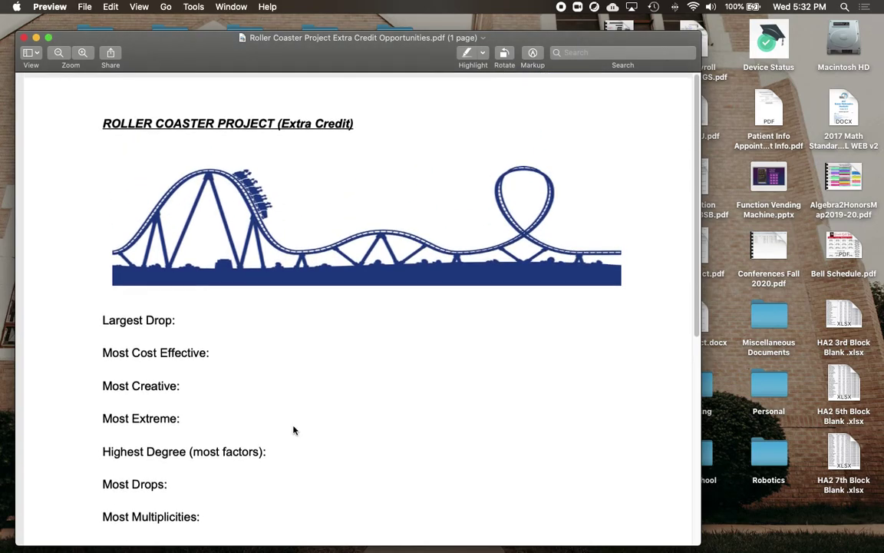
scroll(292, 430, down, 4)
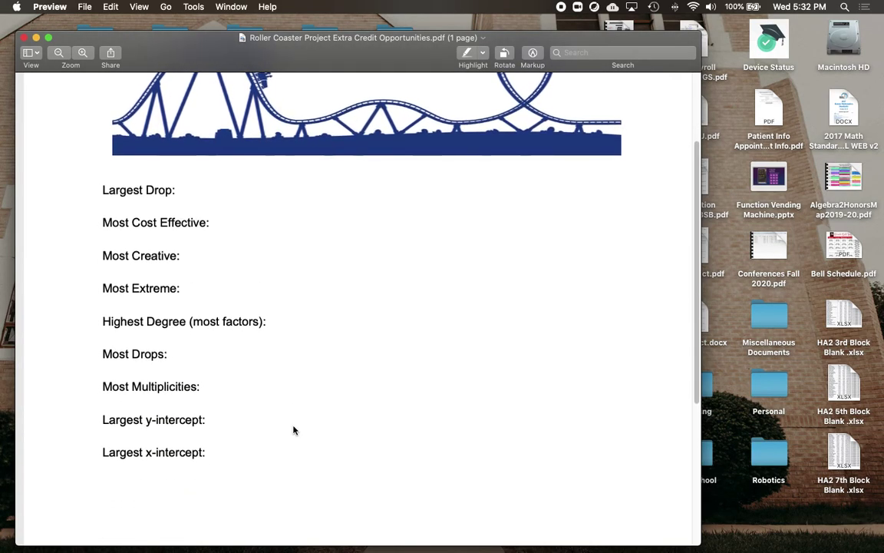